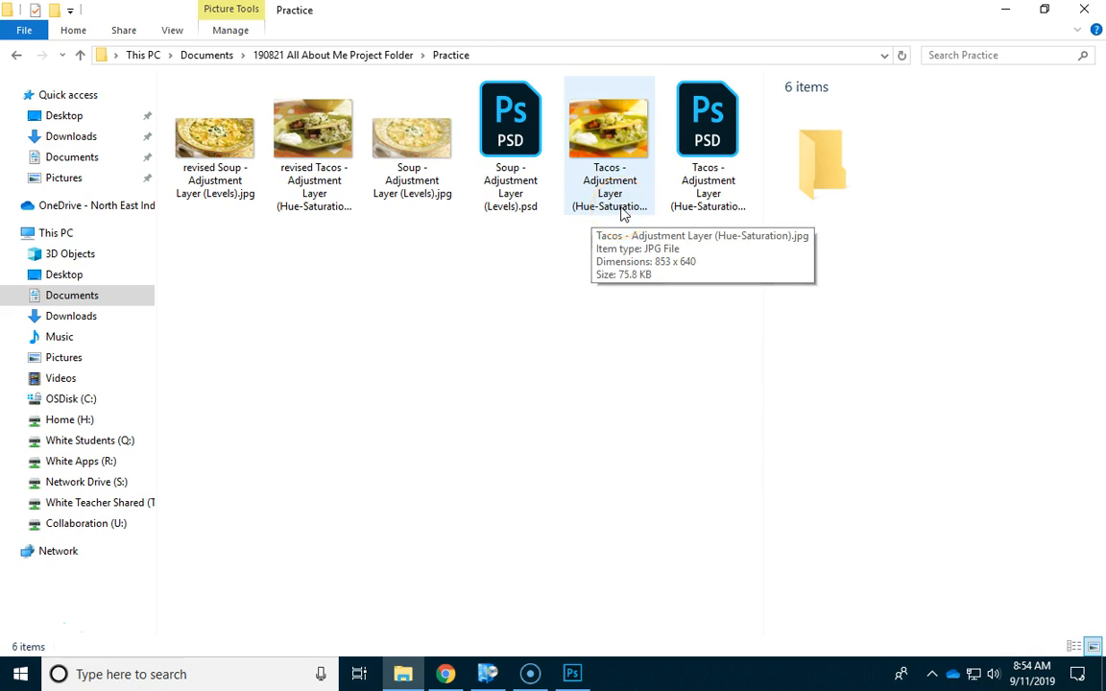
click(507, 163)
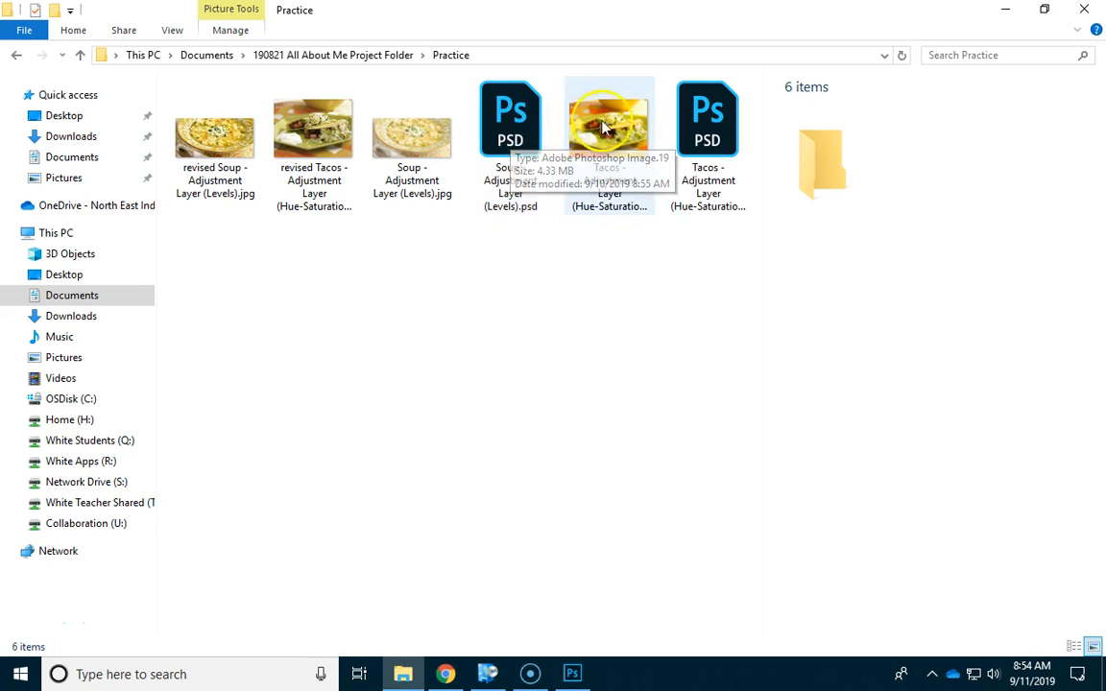
click(692, 124)
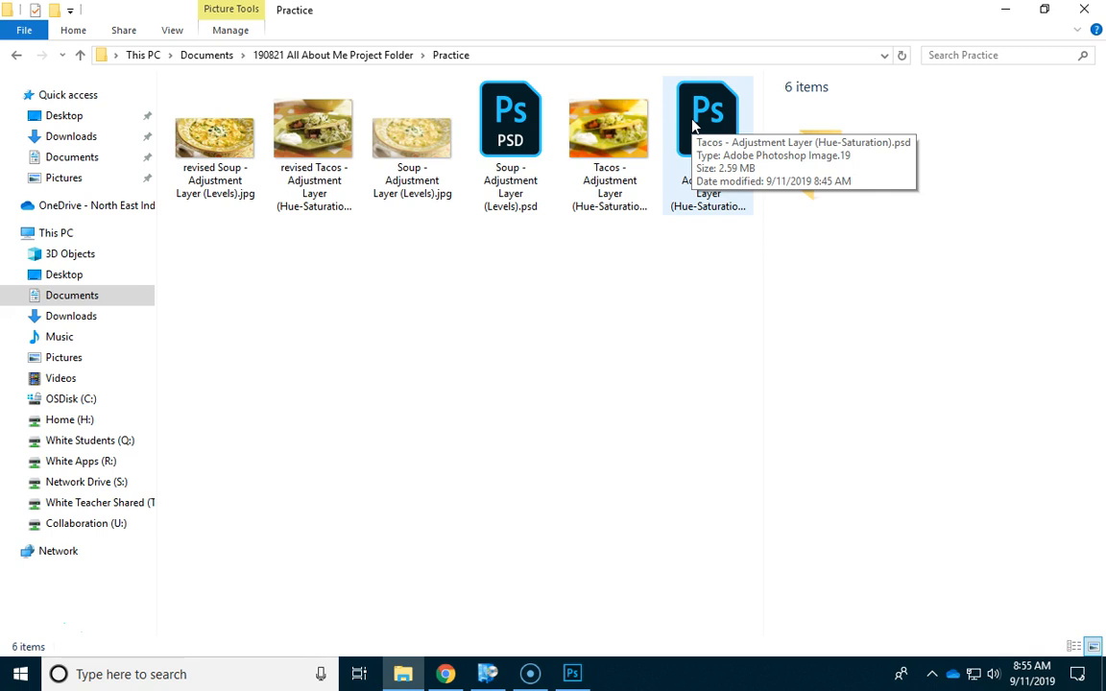
click(229, 395)
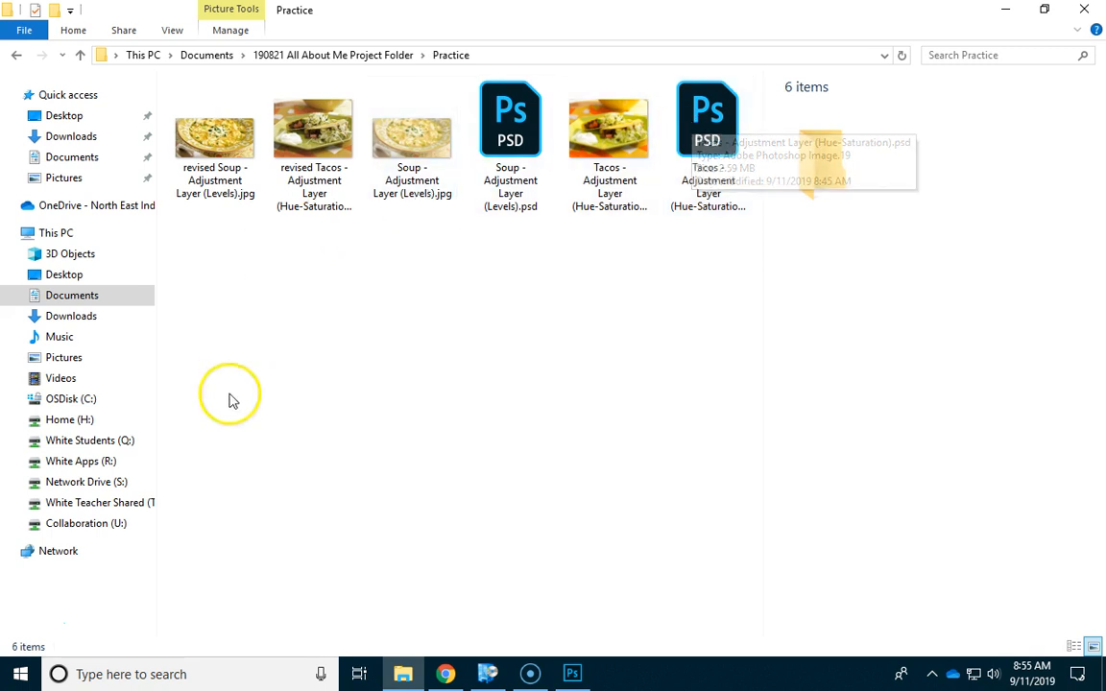
Go up to the 190821 All About Me Project Folder and display its files as extra large icons
click(344, 62)
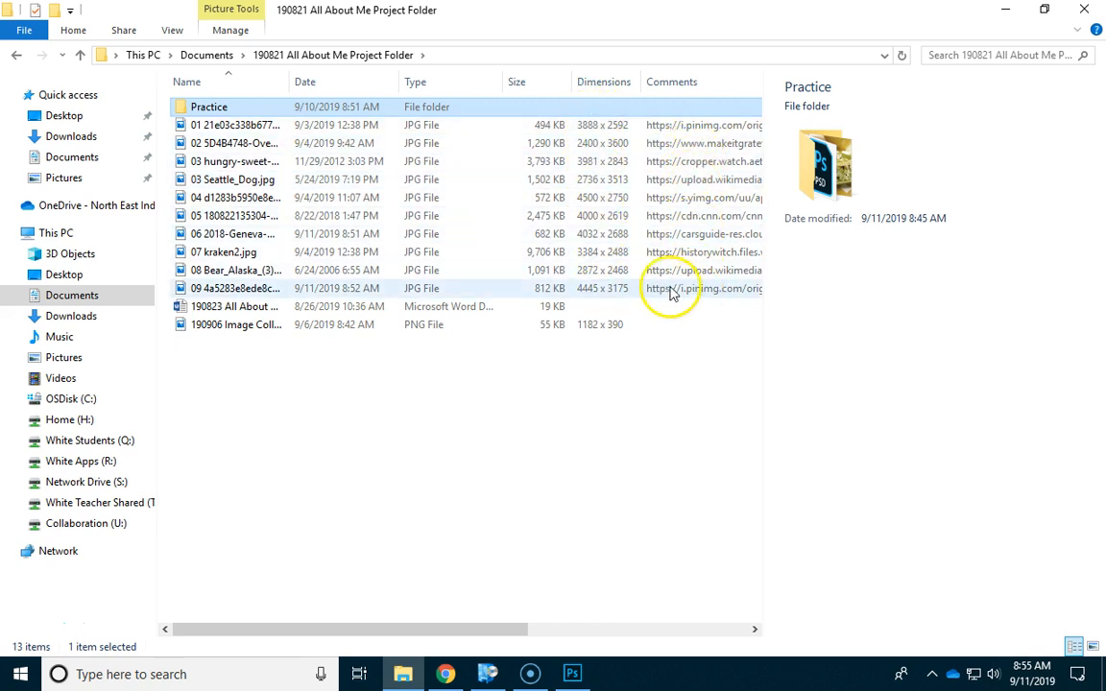
click(175, 32)
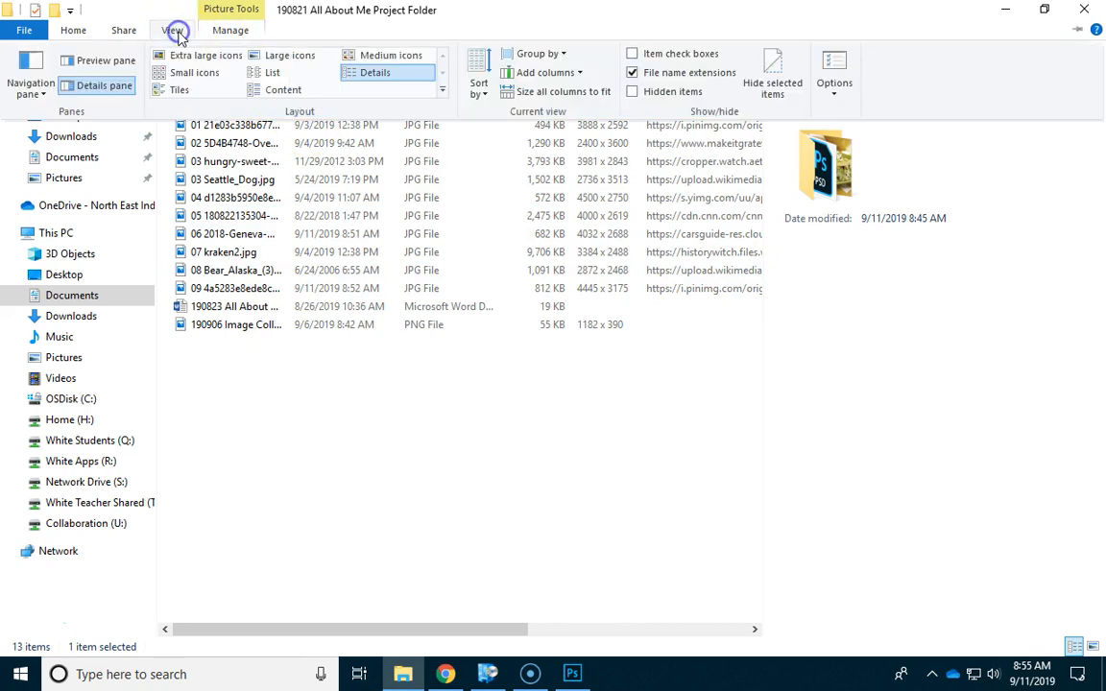
click(207, 56)
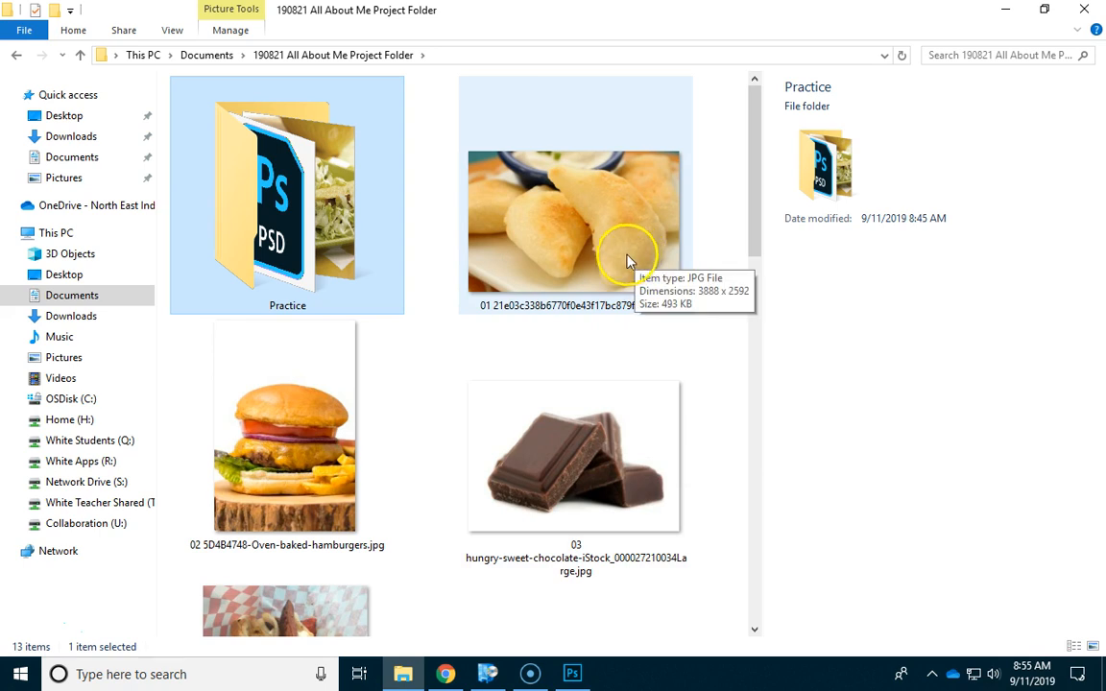
Open the image 01 21e03c338b6770f0e43f17bc879ff035.jpg with Adobe Photoshop CC 2018, without making it the default app for .jpg files
click(530, 233)
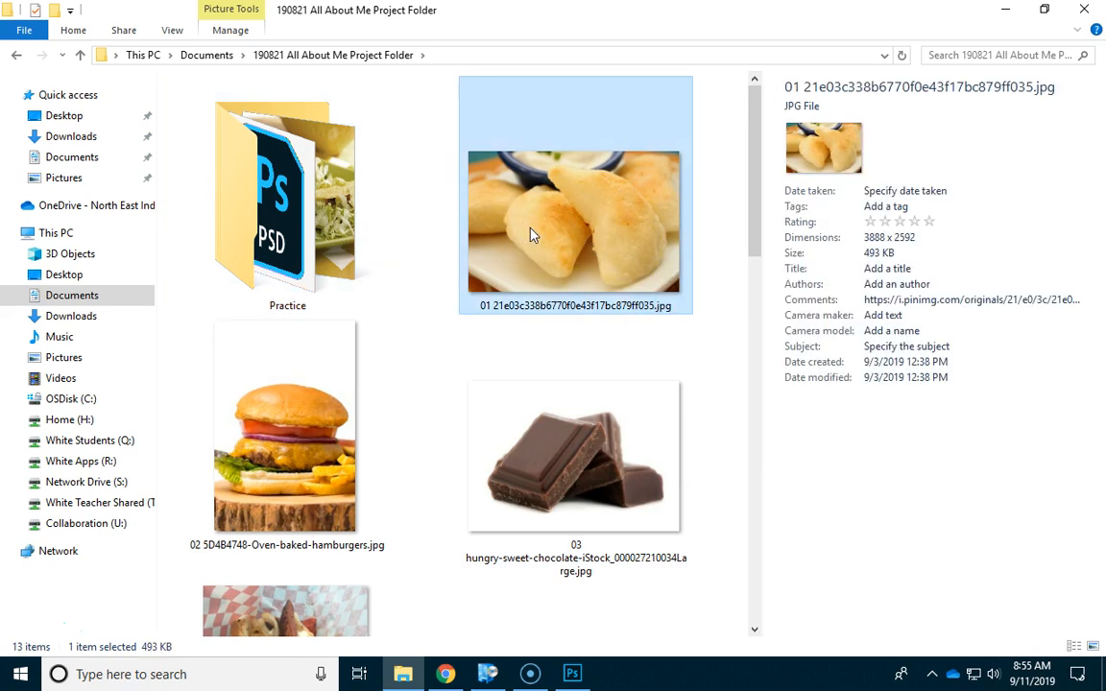
right_click(534, 235)
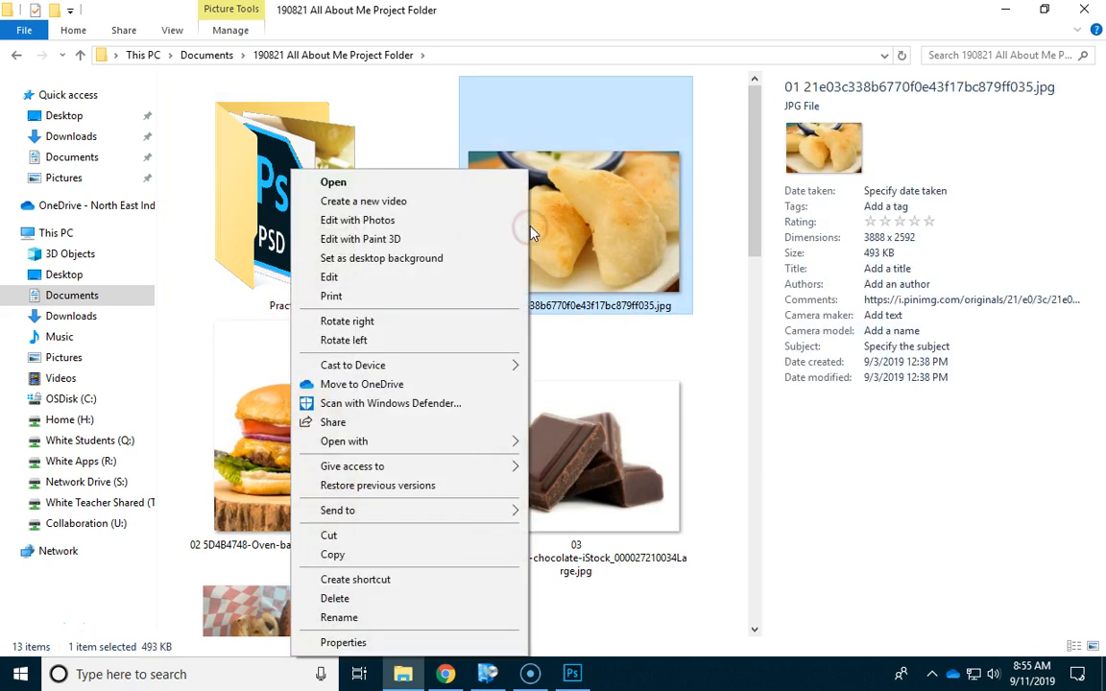
mouse_move(480, 442)
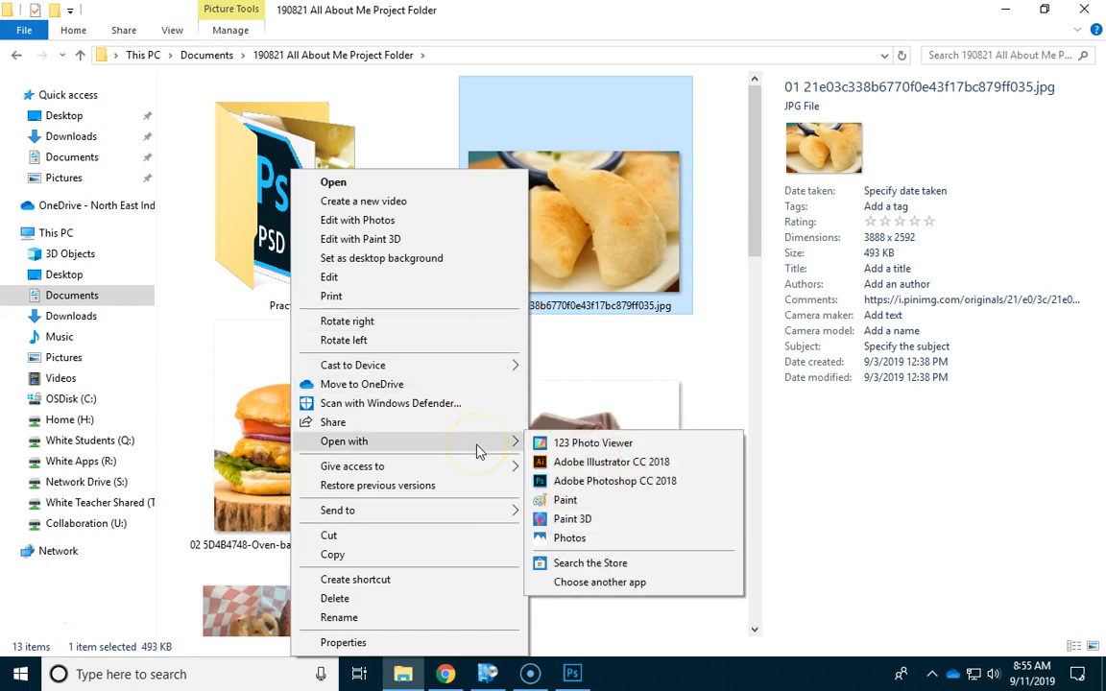
click(619, 582)
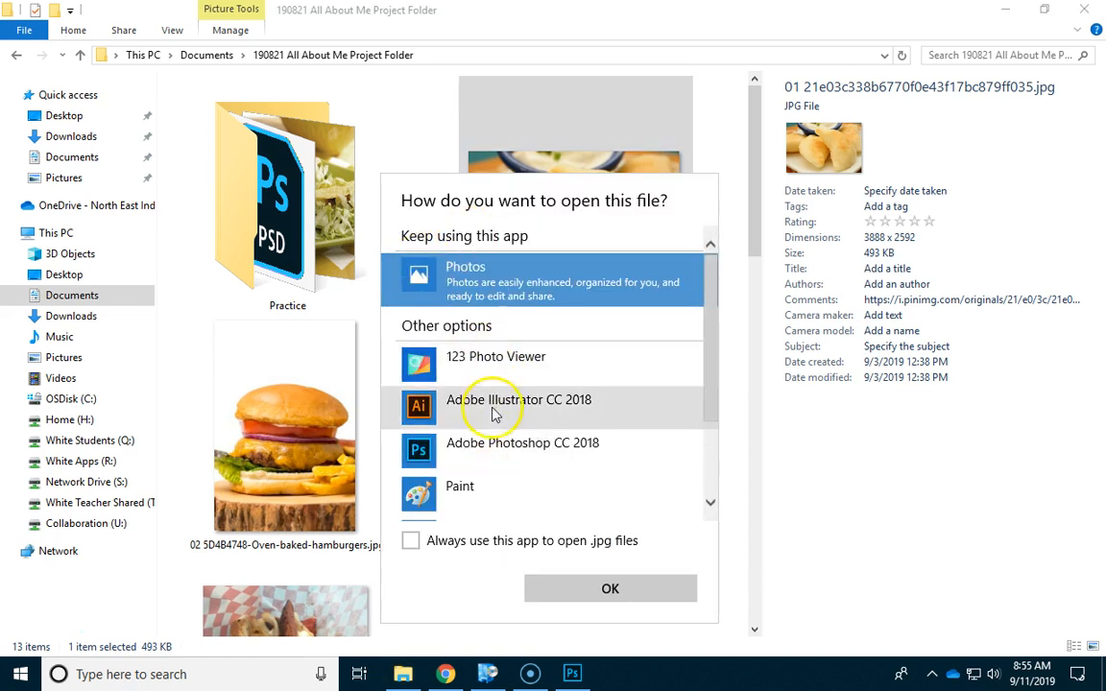
scroll(554, 453, down, 1)
scroll(554, 453, down, 1)
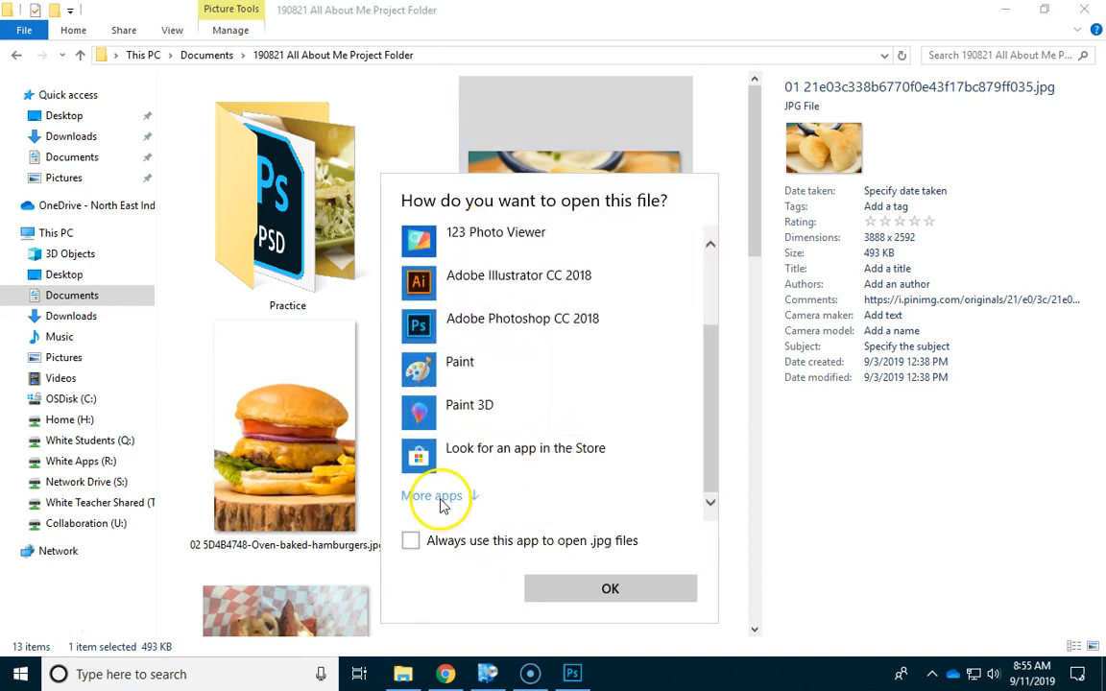
scroll(451, 506, up, 3)
click(518, 423)
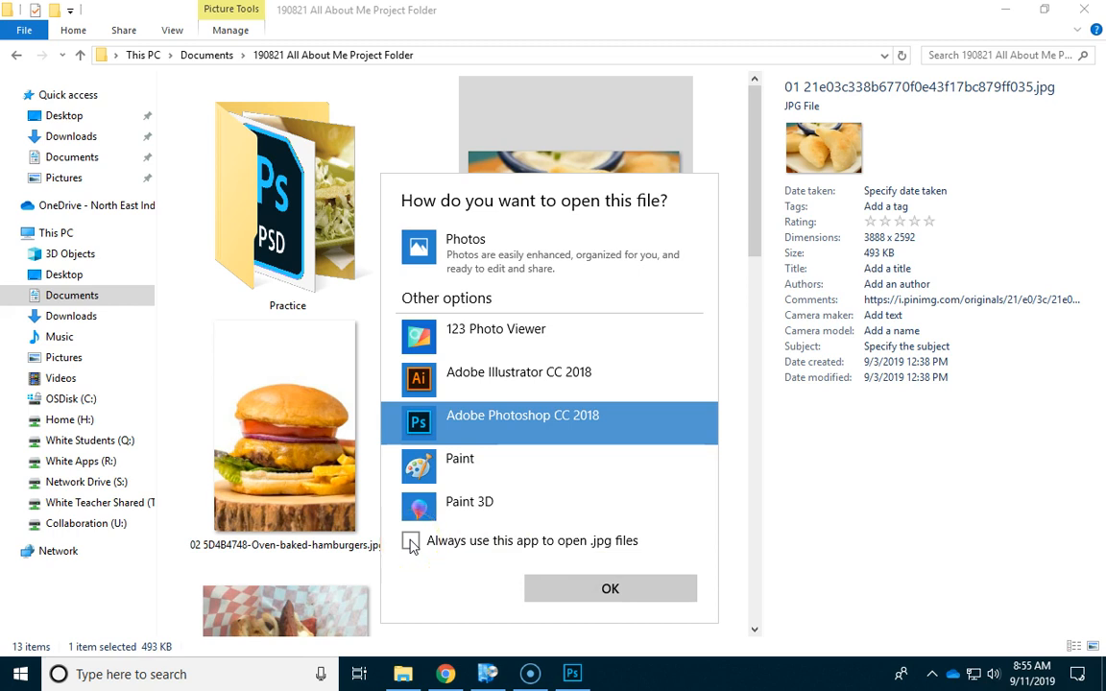
click(610, 590)
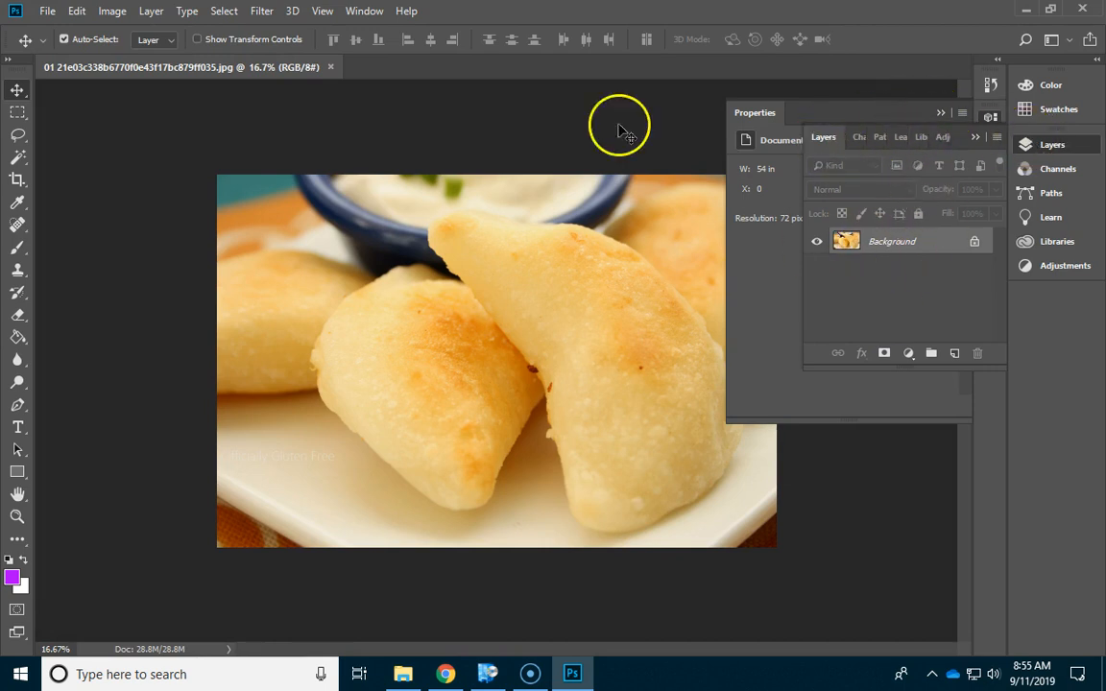
Reset the Essentials workspace to its default layout
click(364, 11)
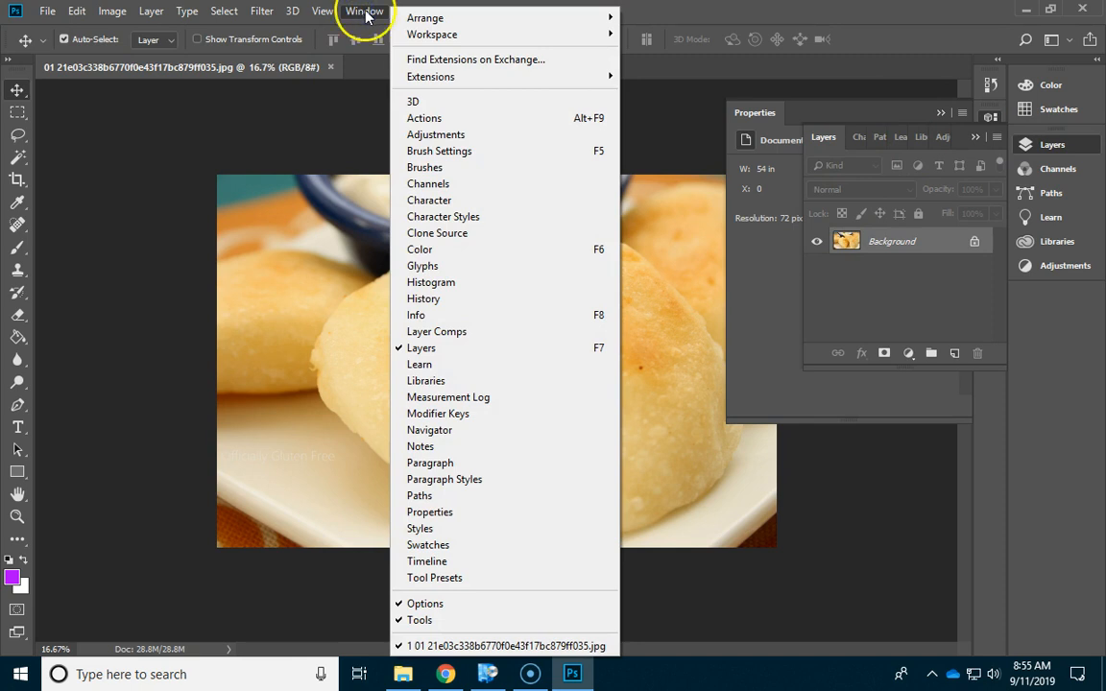
mouse_move(585, 38)
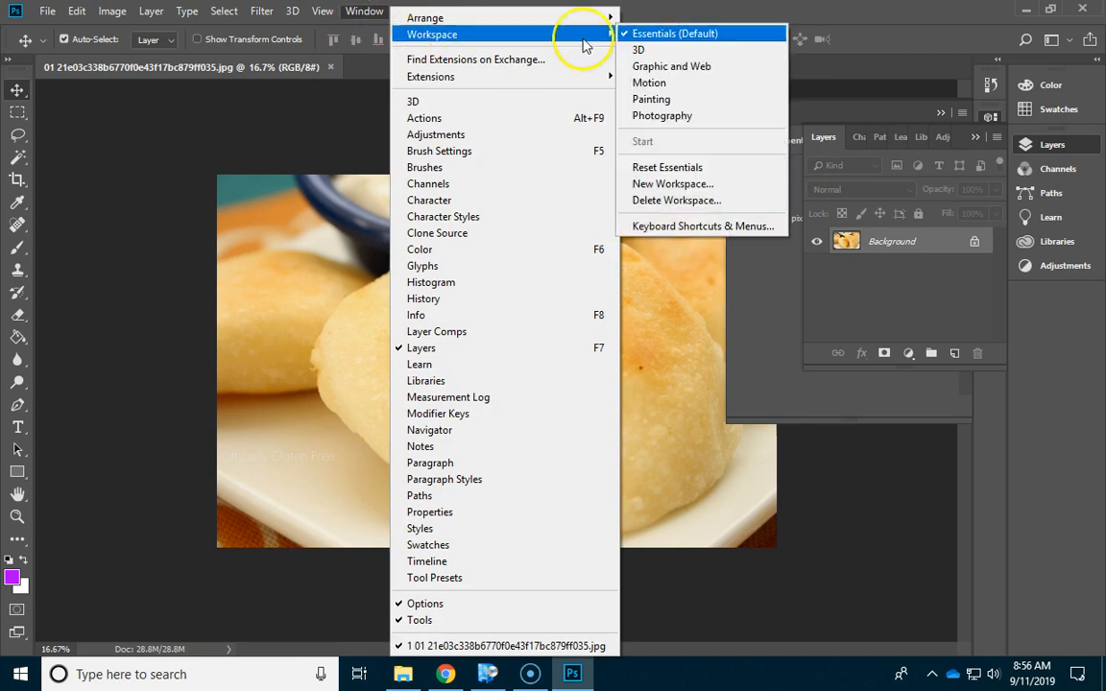
click(669, 168)
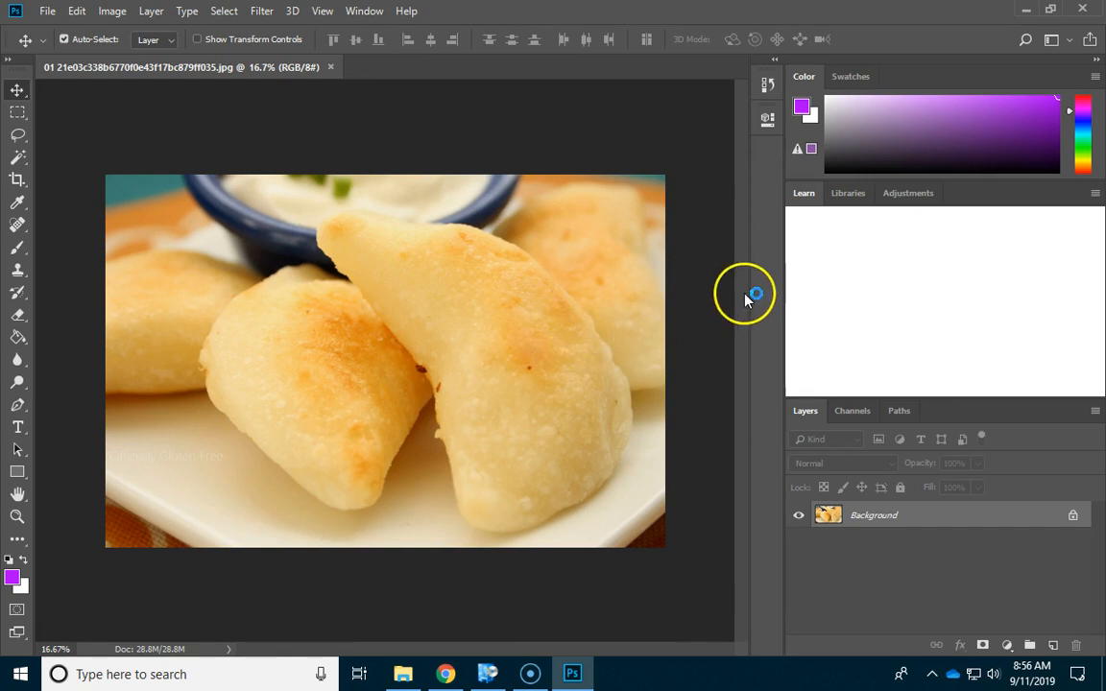
mouse_move(748, 297)
mouse_down()
mouse_move(843, 293)
mouse_move(756, 304)
mouse_up()
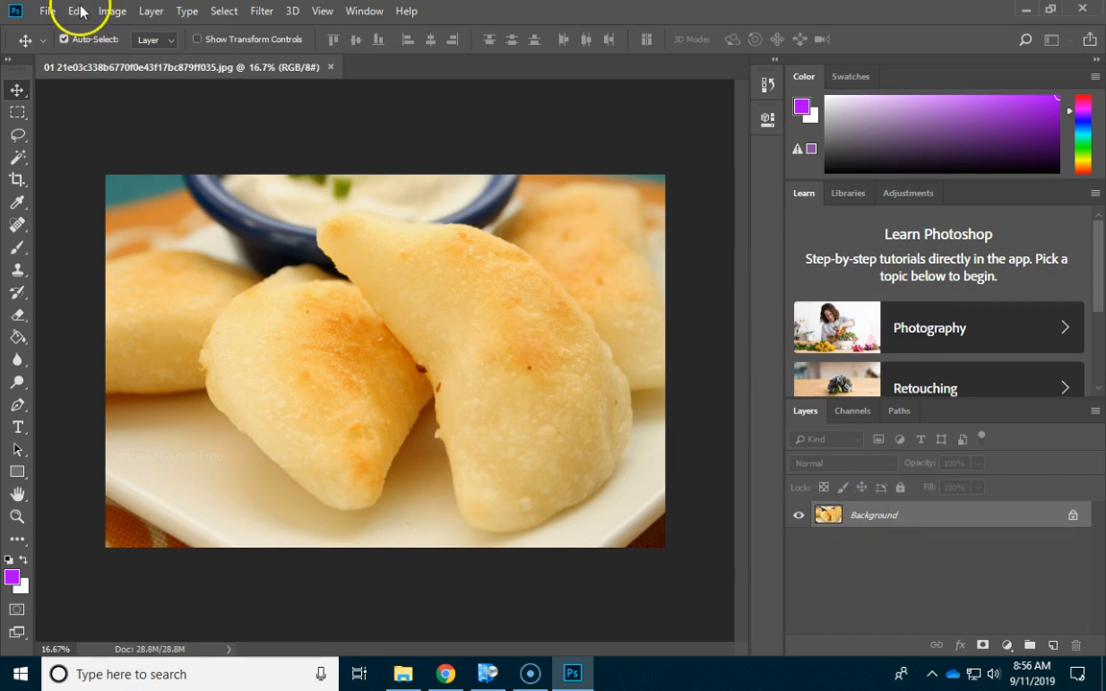
Add a Levels adjustment layer named Levels 1 above the Background, with Normal mode and 100% opacity
click(152, 12)
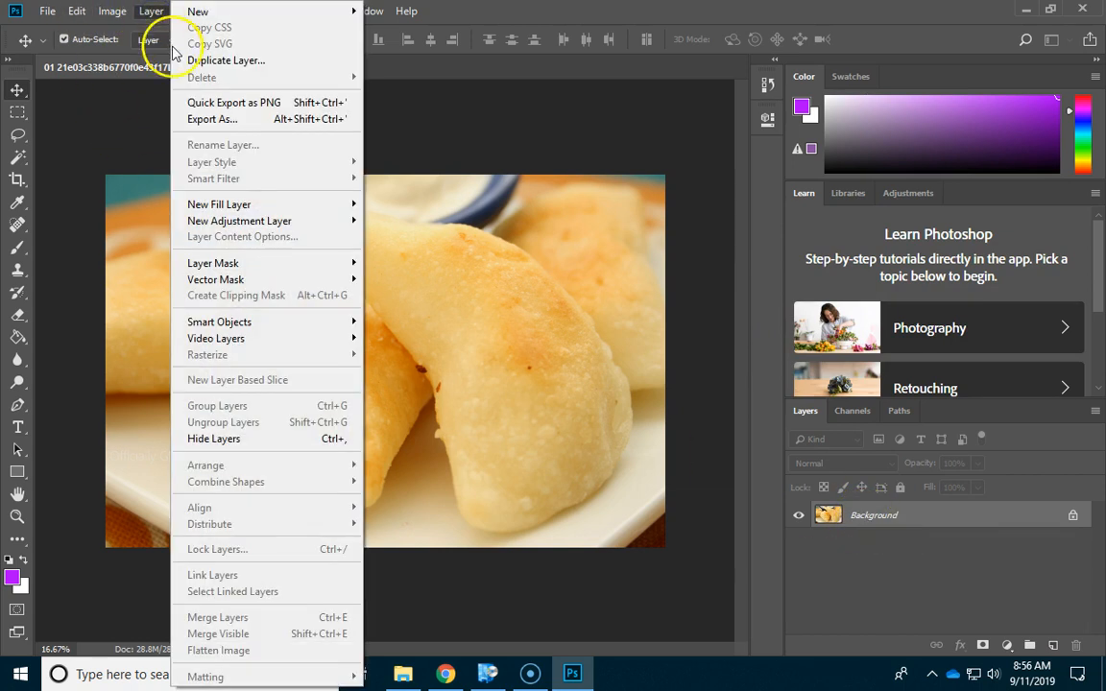
mouse_move(255, 221)
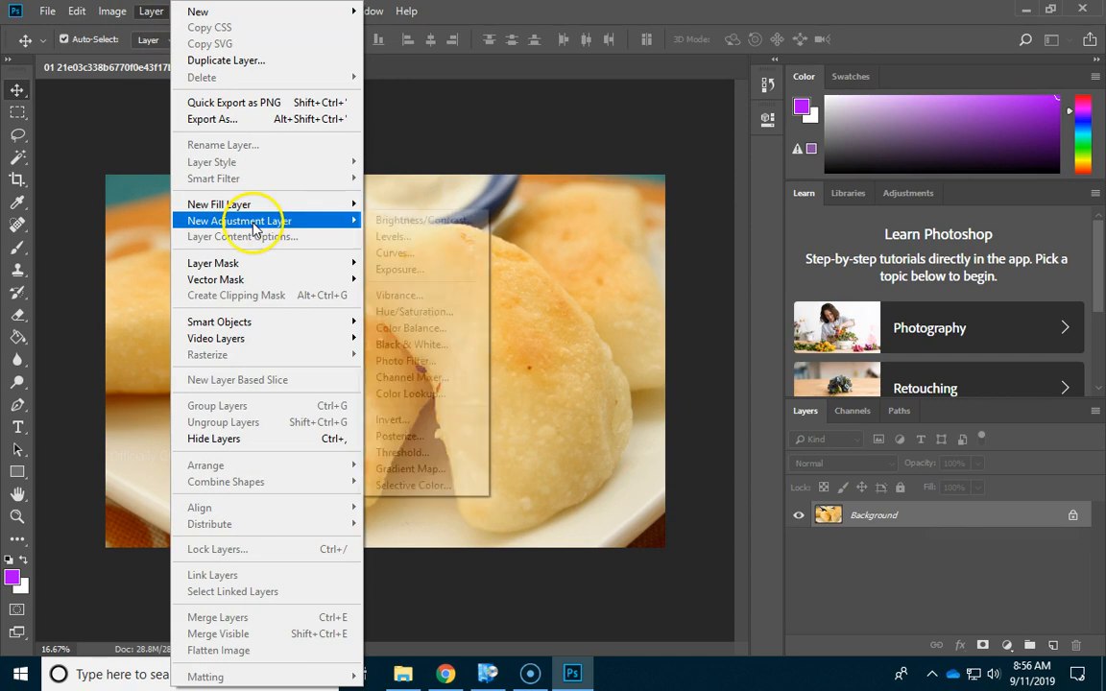
click(410, 237)
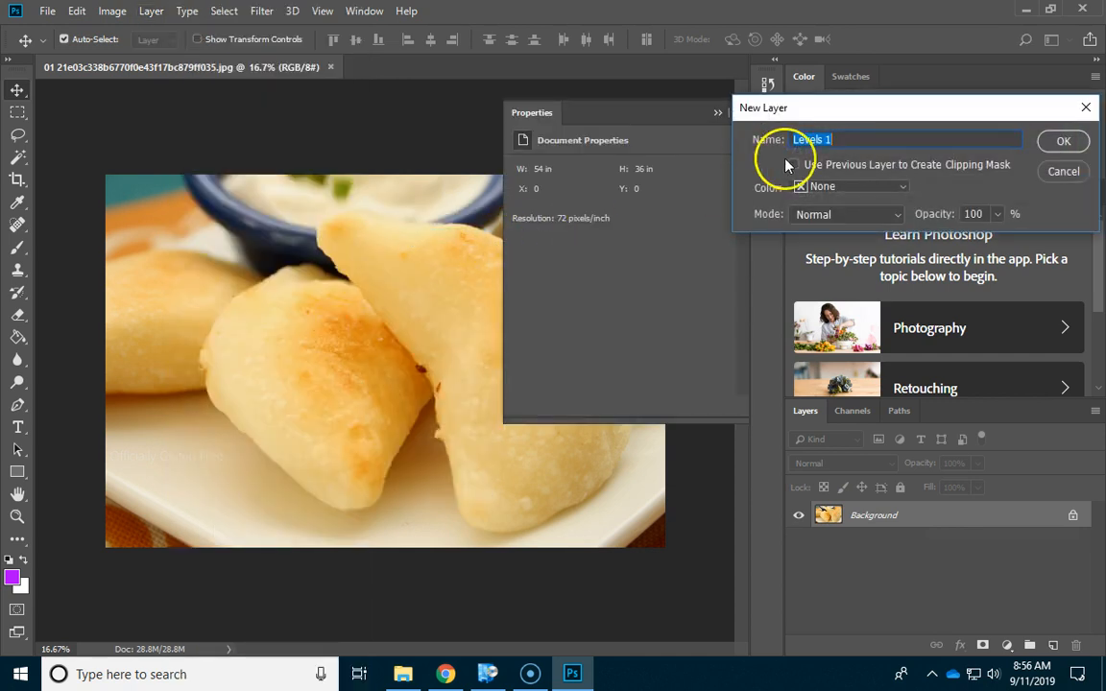
click(1064, 141)
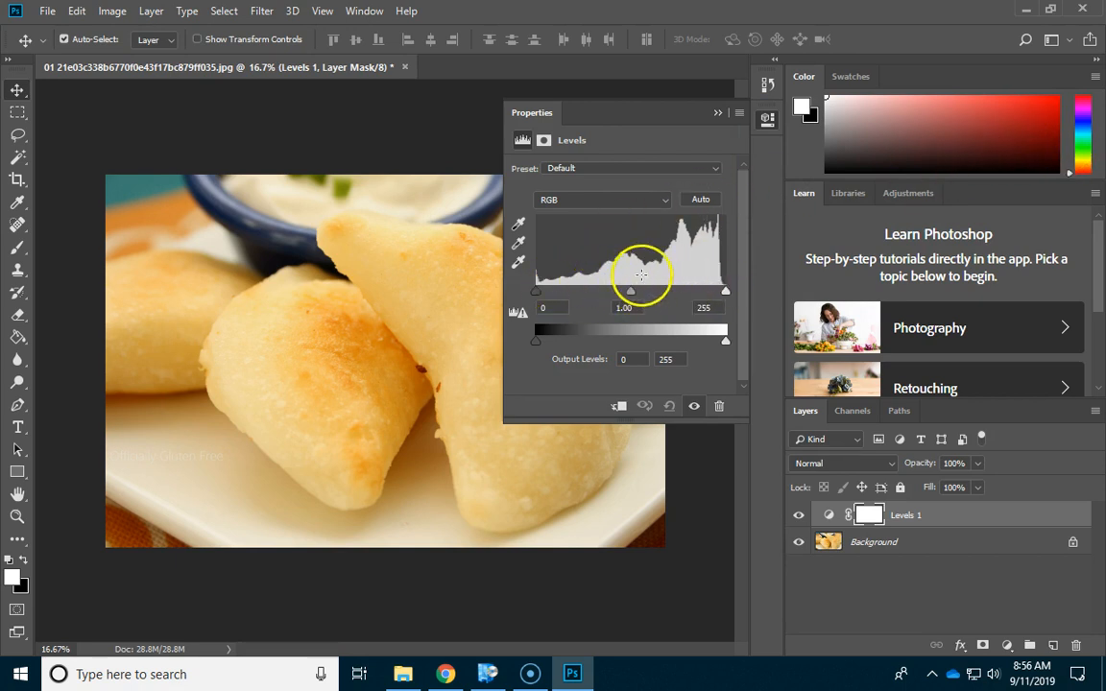
Set the RGB input levels to 49 for shadows, 1.12 for midtones and 235 for highlights
click(537, 295)
drag(540, 295, 573, 288)
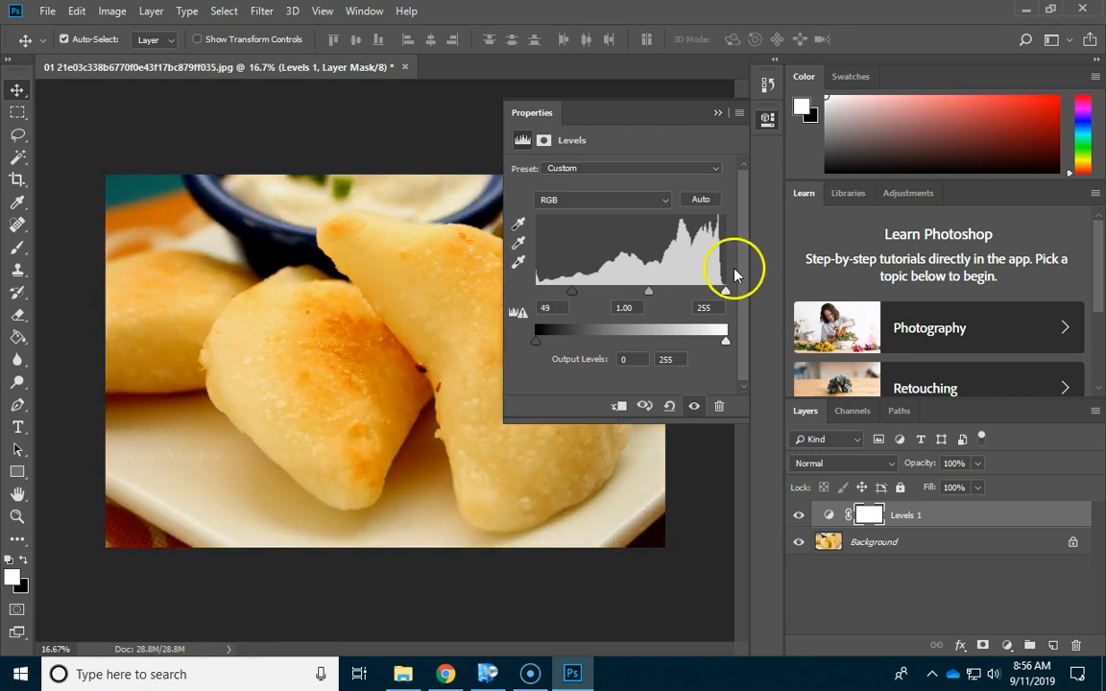
drag(725, 291, 711, 294)
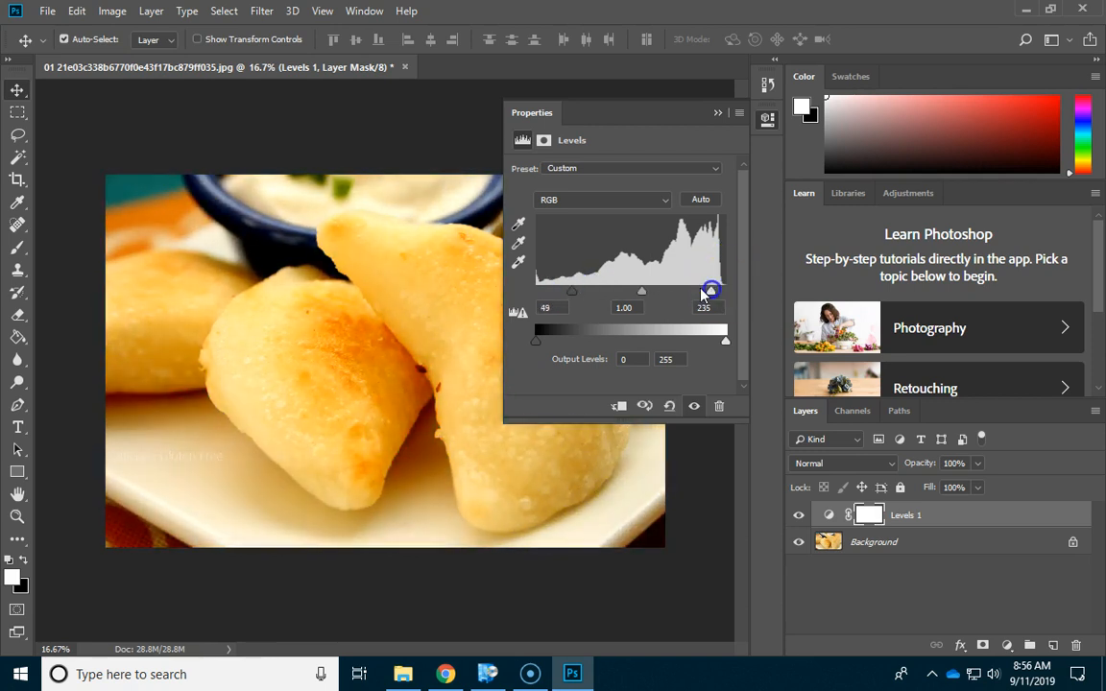
mouse_move(643, 291)
mouse_down()
mouse_move(654, 289)
mouse_move(635, 291)
mouse_up()
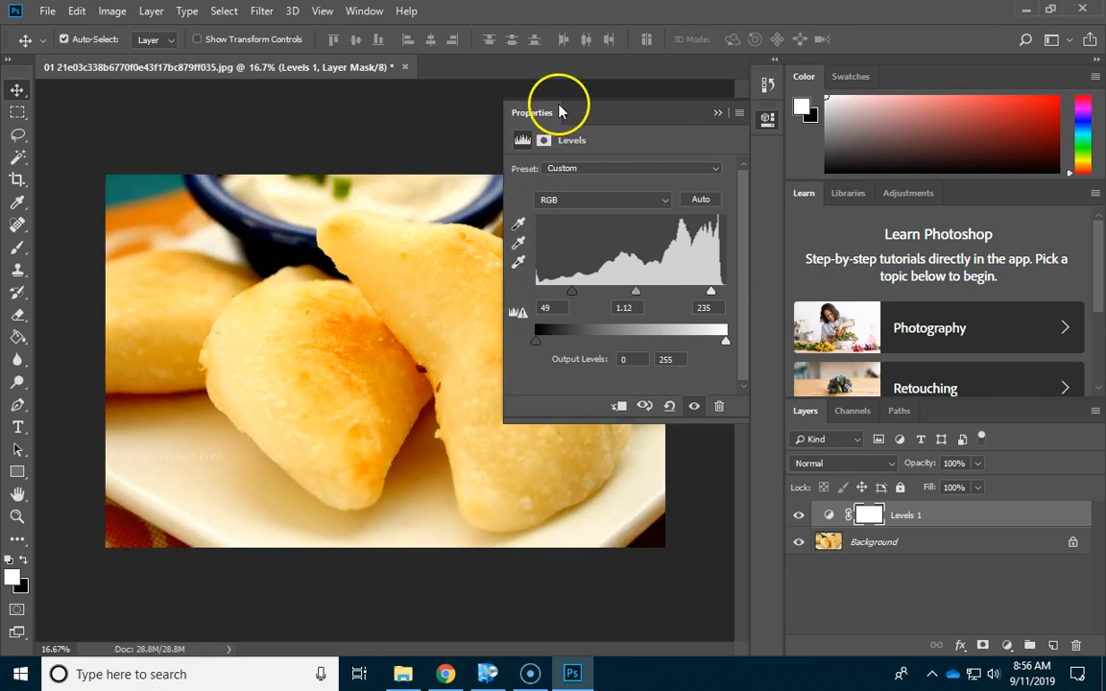
Collapse the Levels properties and compare the image with the Levels 1 layer hidden and shown
click(711, 115)
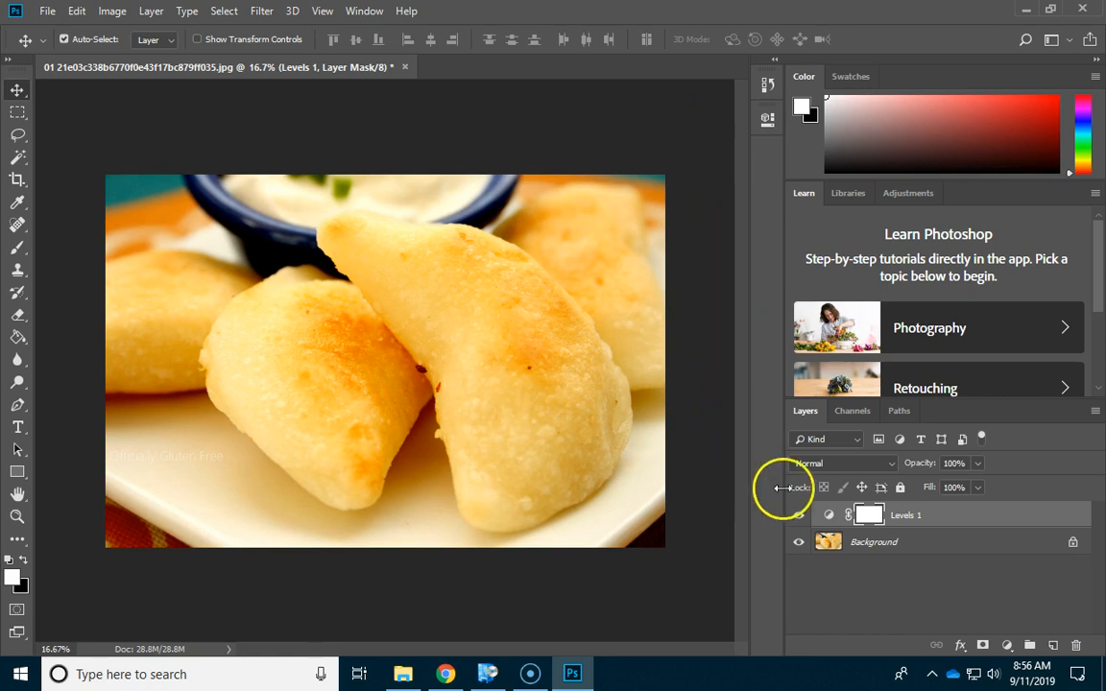
click(799, 515)
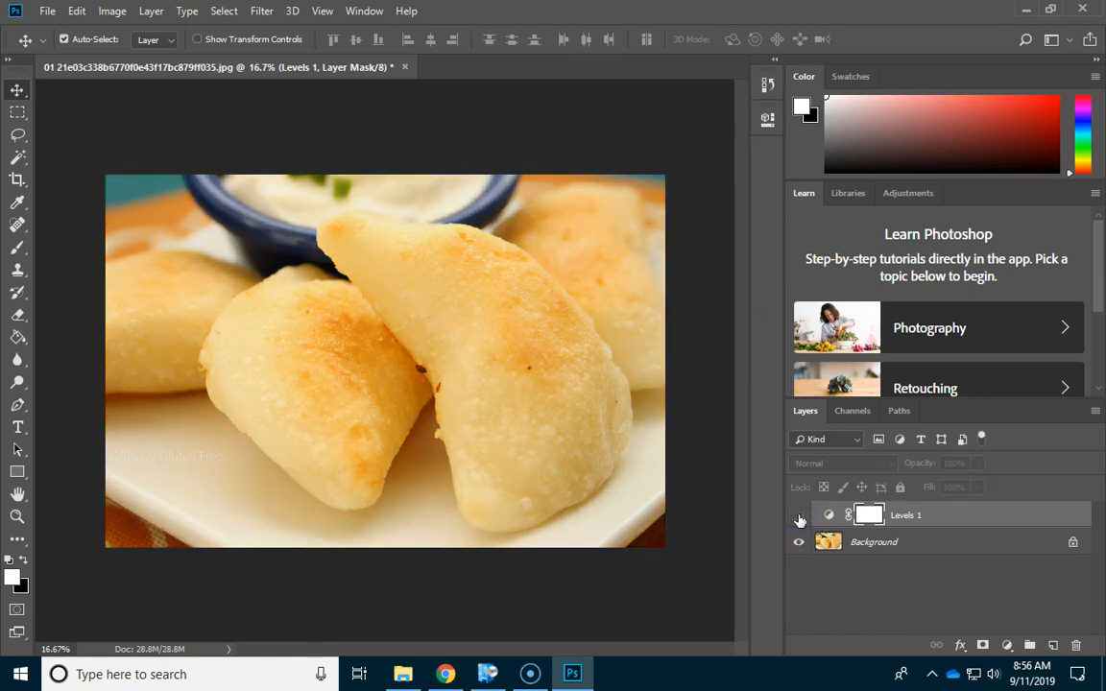
click(798, 516)
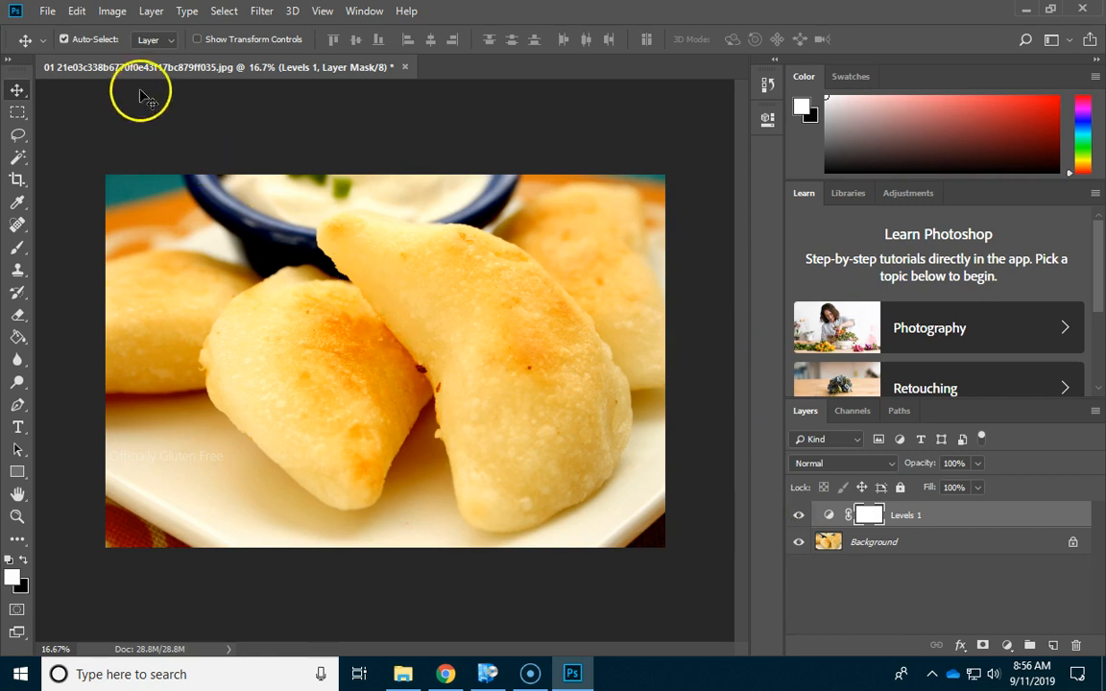
Save the image as the layered Photoshop file 01 21e03c338b6770f0e43f17bc879ff035.psd in the project folder, with Maximize Compatibility on
click(44, 11)
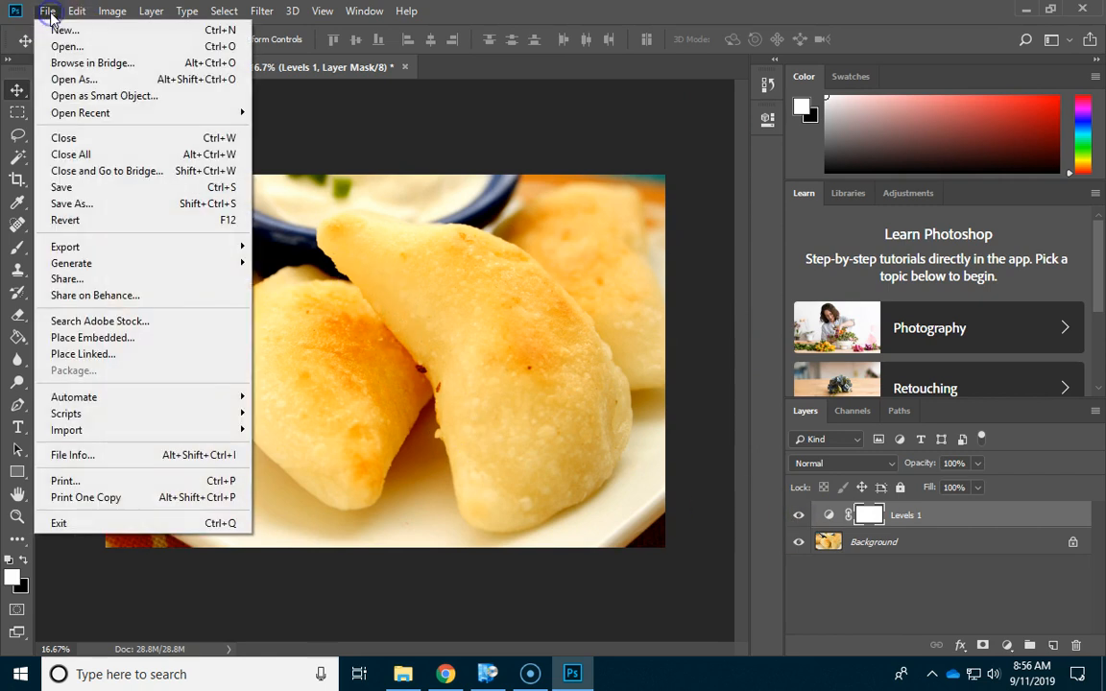
click(123, 206)
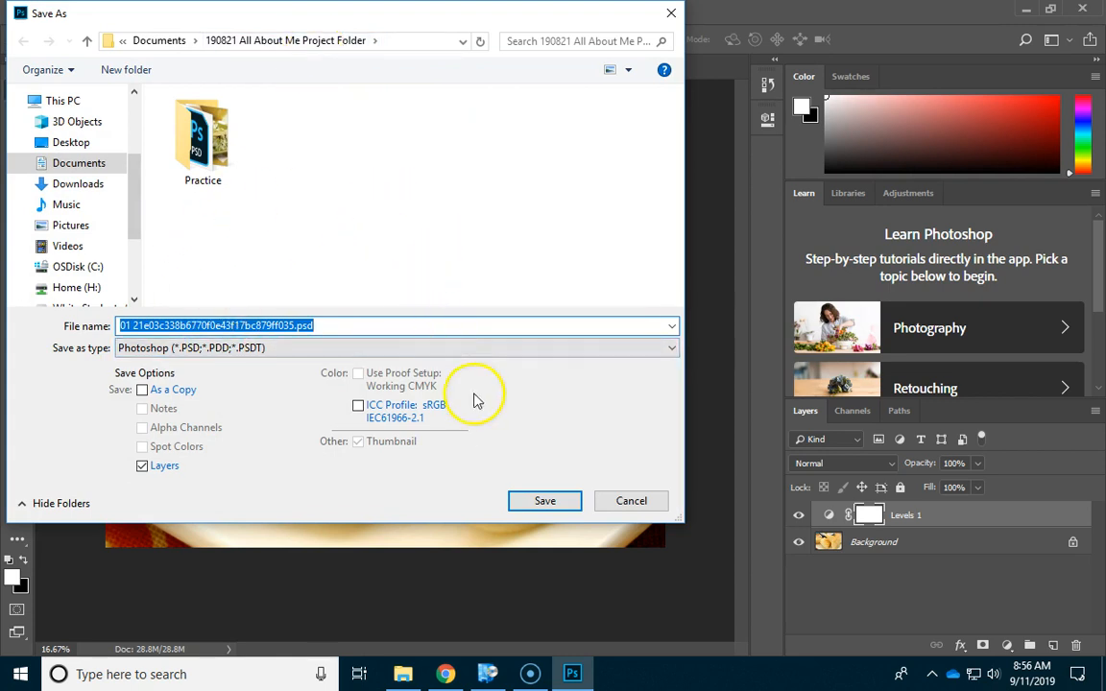
click(533, 500)
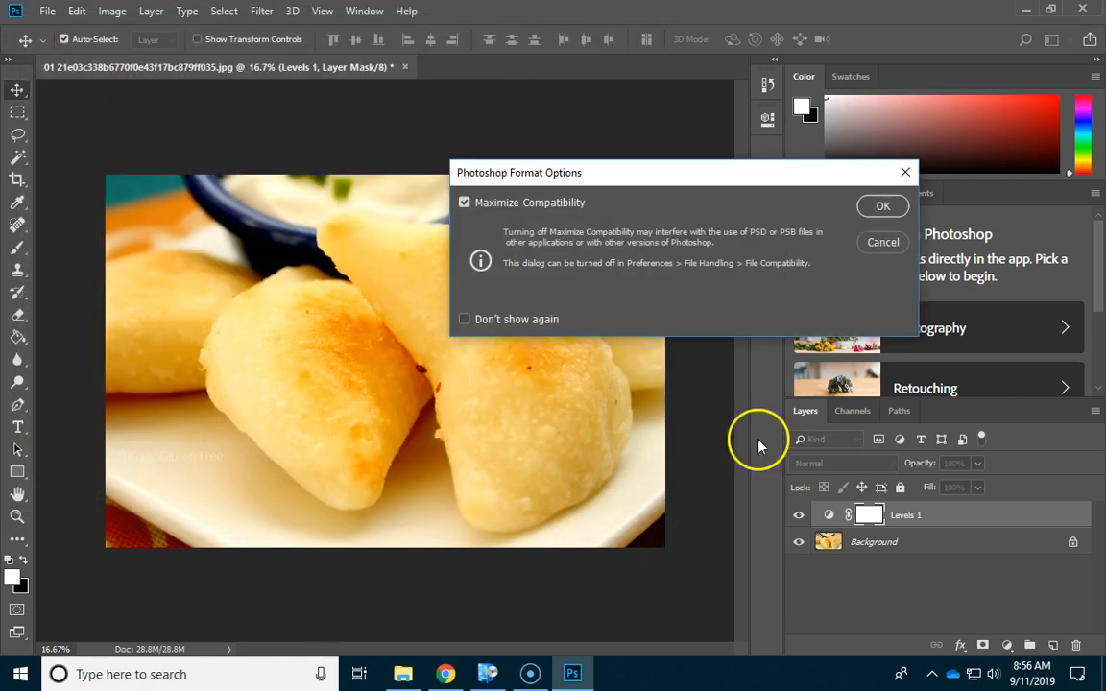
click(882, 206)
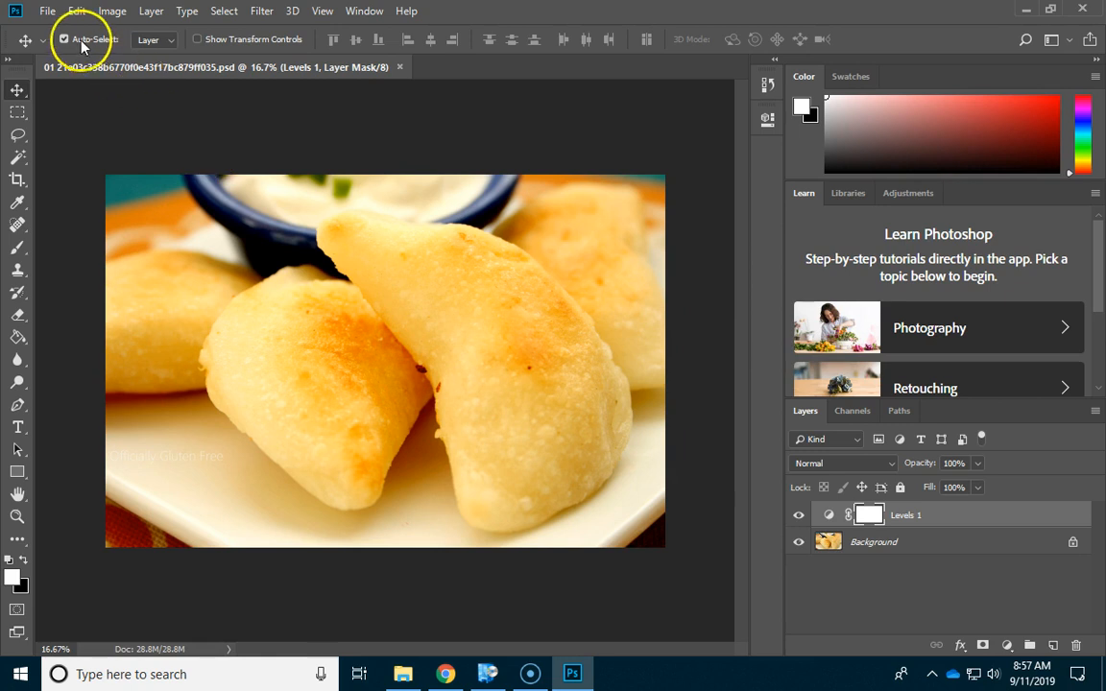
Save a JPEG copy of the image in the project folder as 01 edited 21e03c338b6770f0e43f17bc879ff035.jpg
click(50, 12)
click(112, 204)
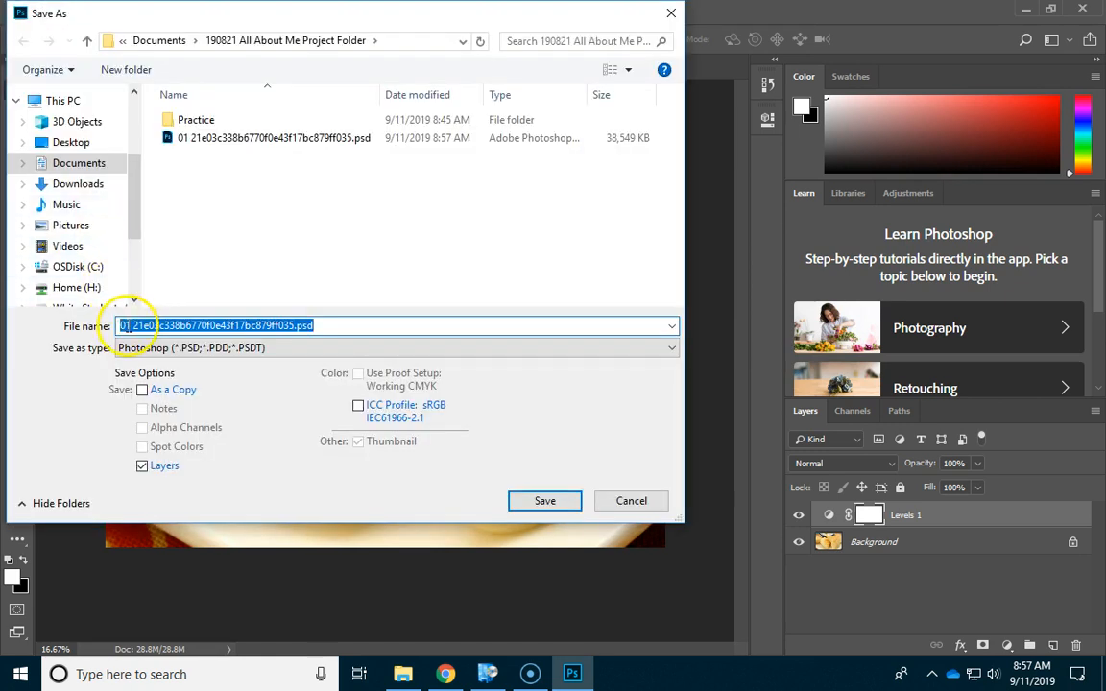
click(135, 325)
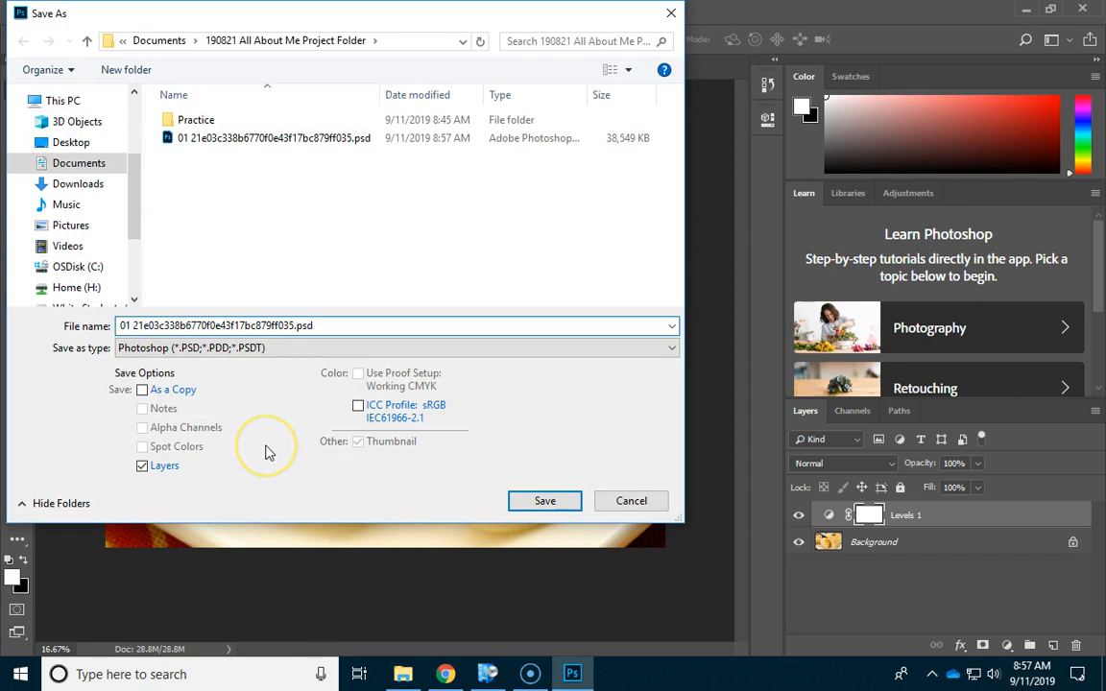
text(edited)
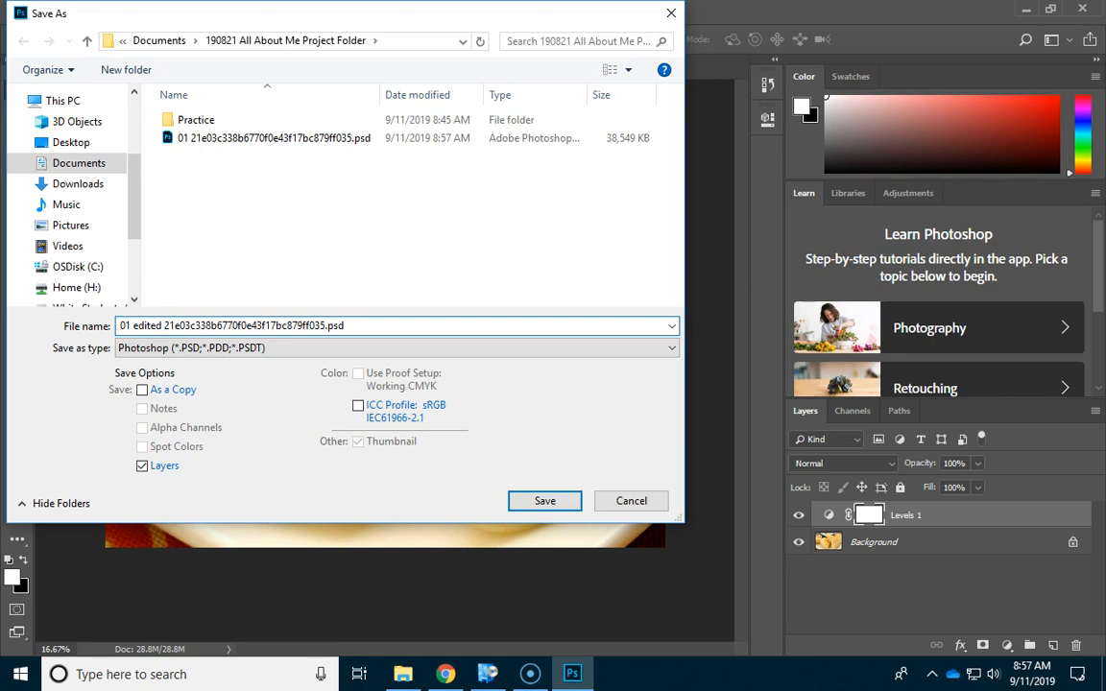
click(246, 348)
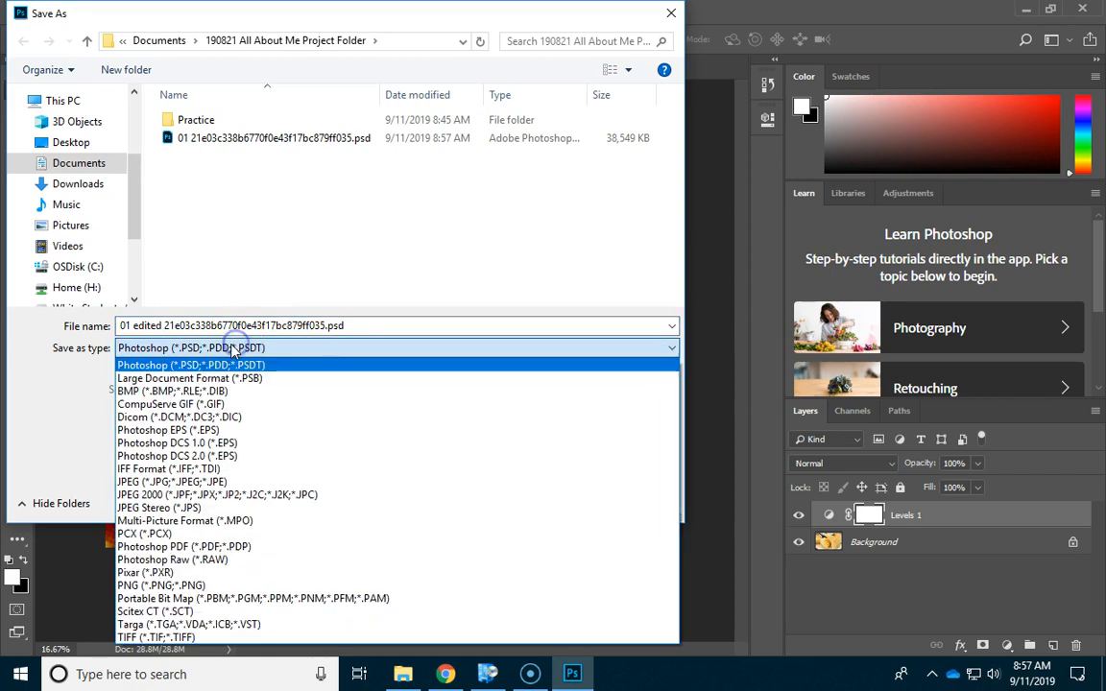
click(188, 482)
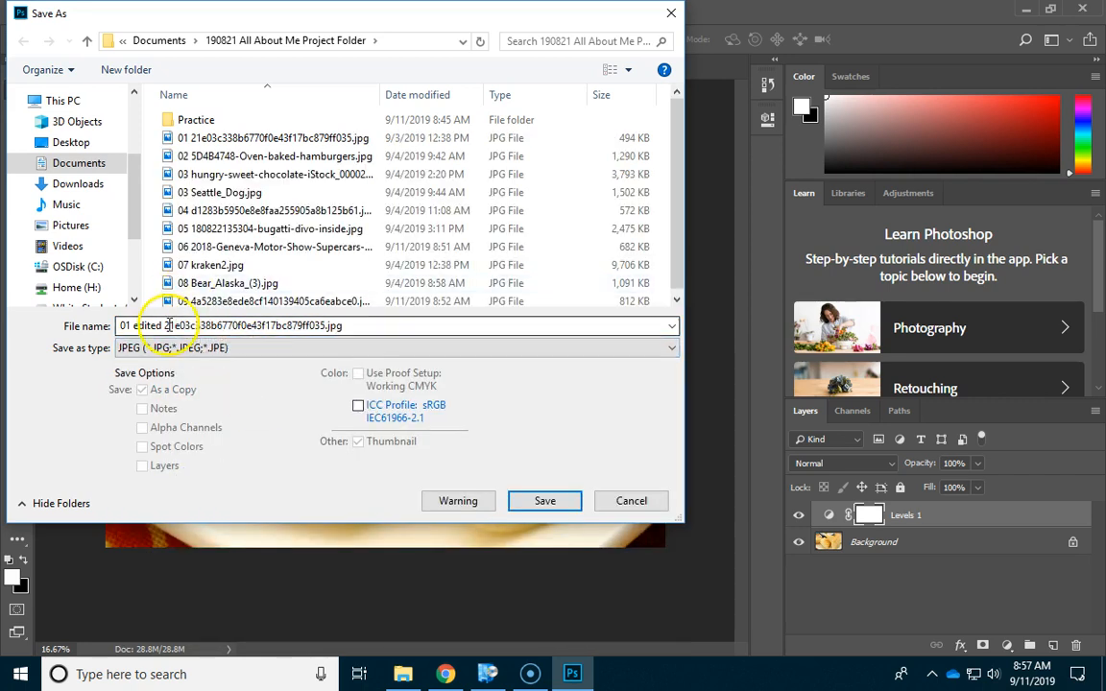
click(539, 500)
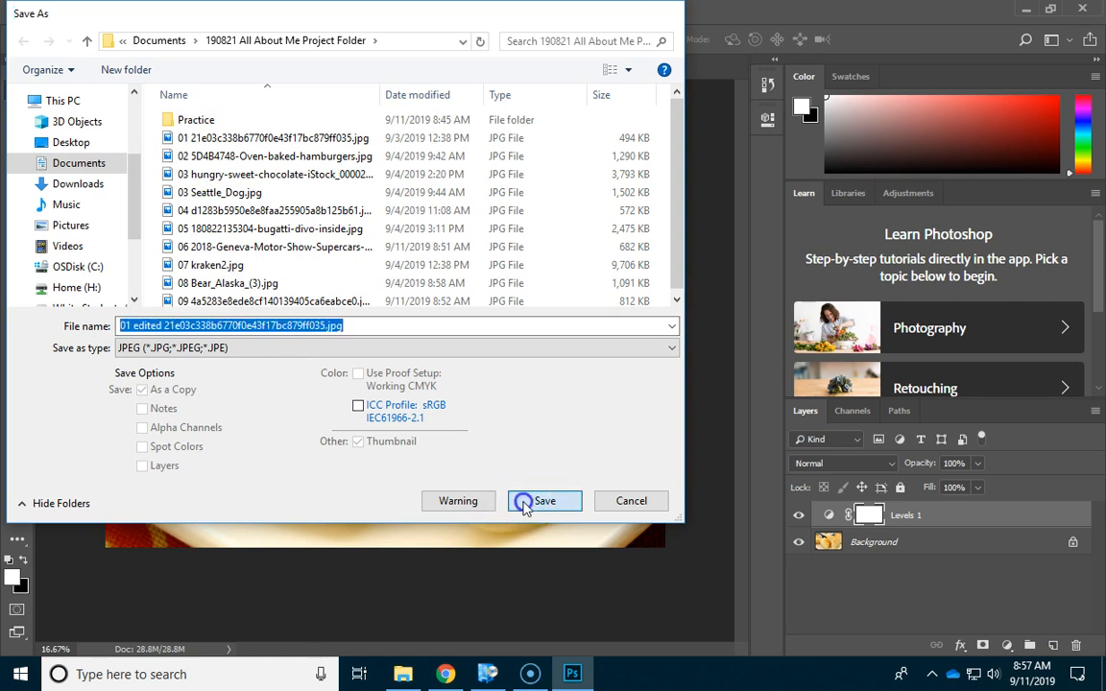
click(714, 174)
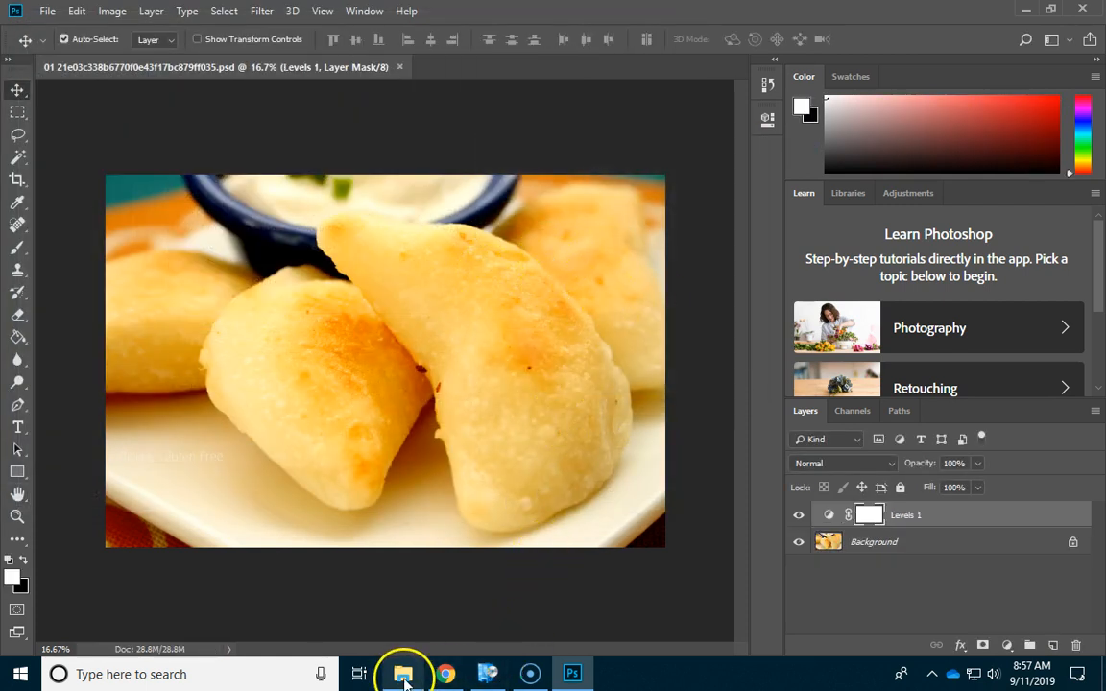
Switch to File Explorer, show the project folder in Details view and select the edited JPEG to check its file information
mouse_move(407, 679)
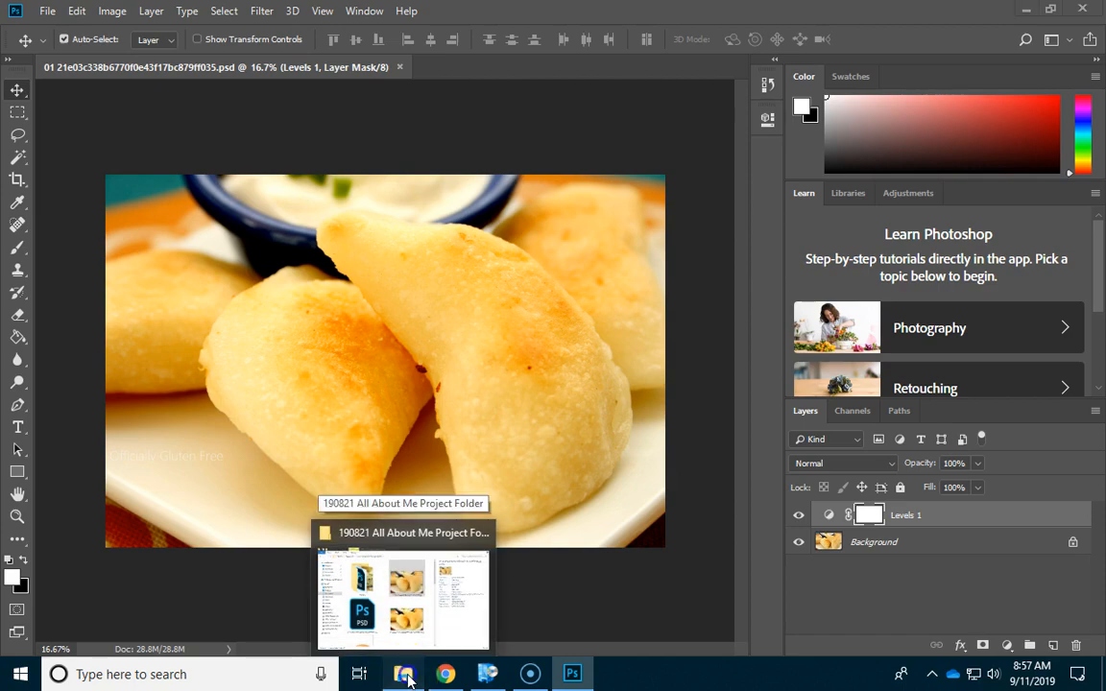
click(407, 678)
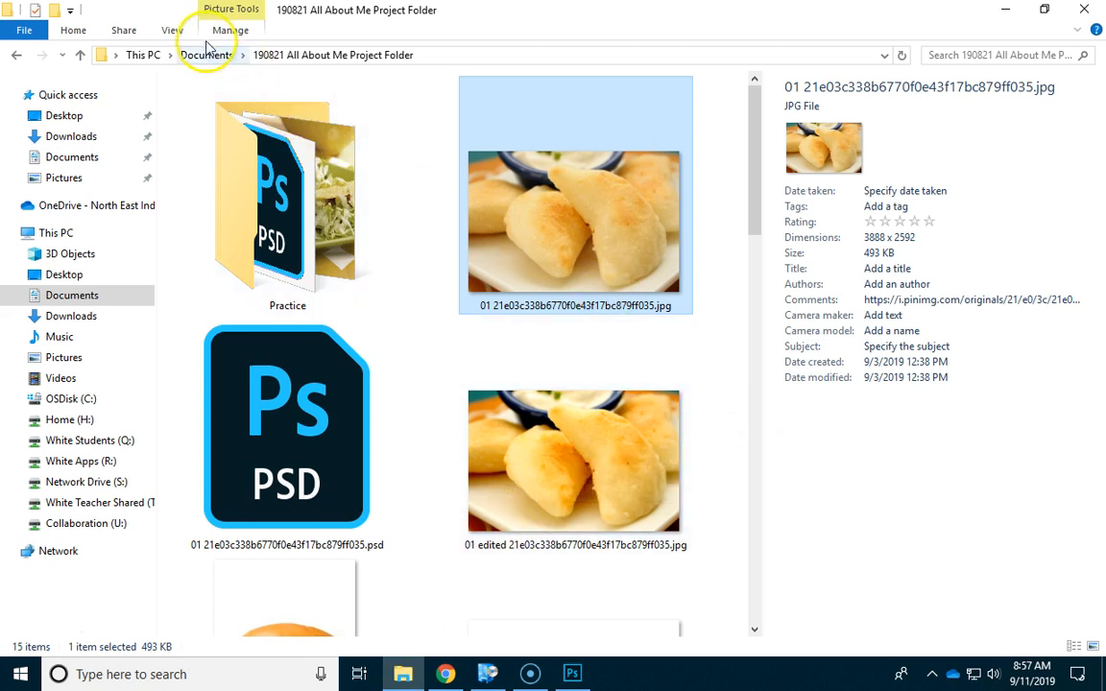
click(171, 30)
click(370, 73)
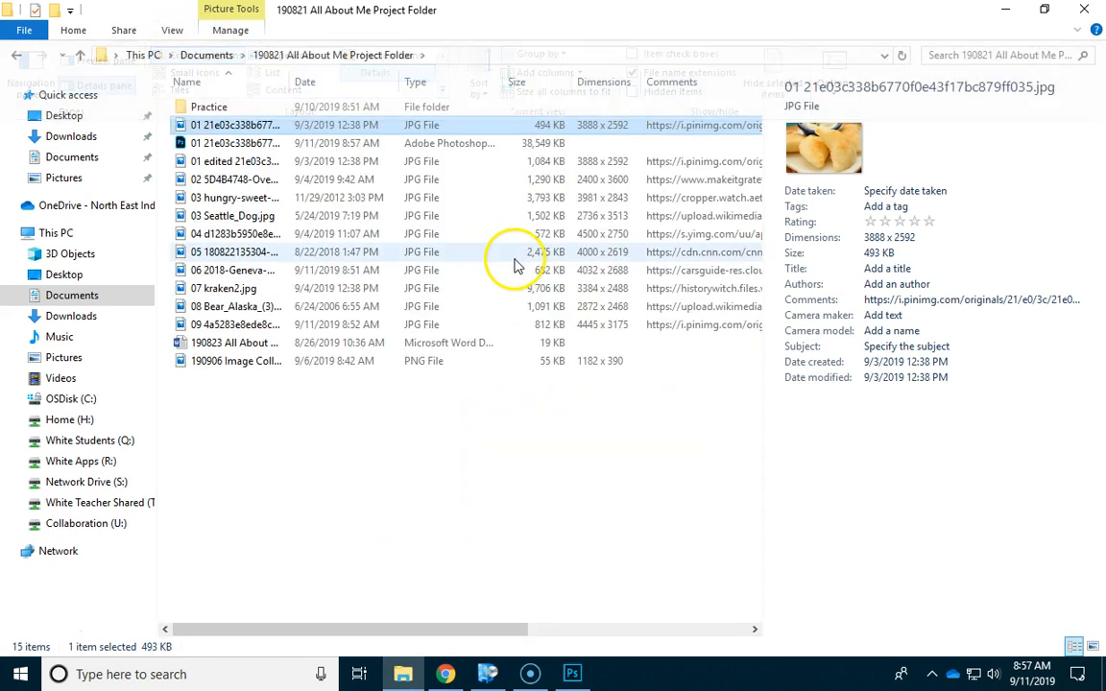
click(248, 165)
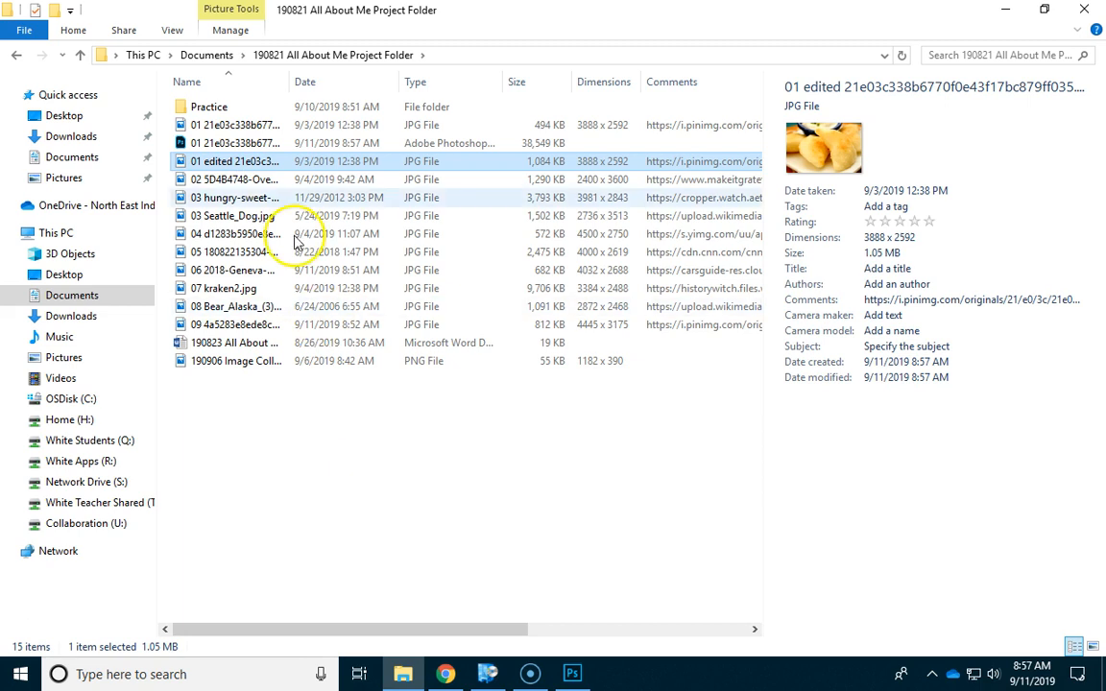
Open 02 5D4B4748-Oven-baked-hamburgers.jpg in the Photos app and advance through the project images to 03 Seattle_Dog.jpg
click(234, 181)
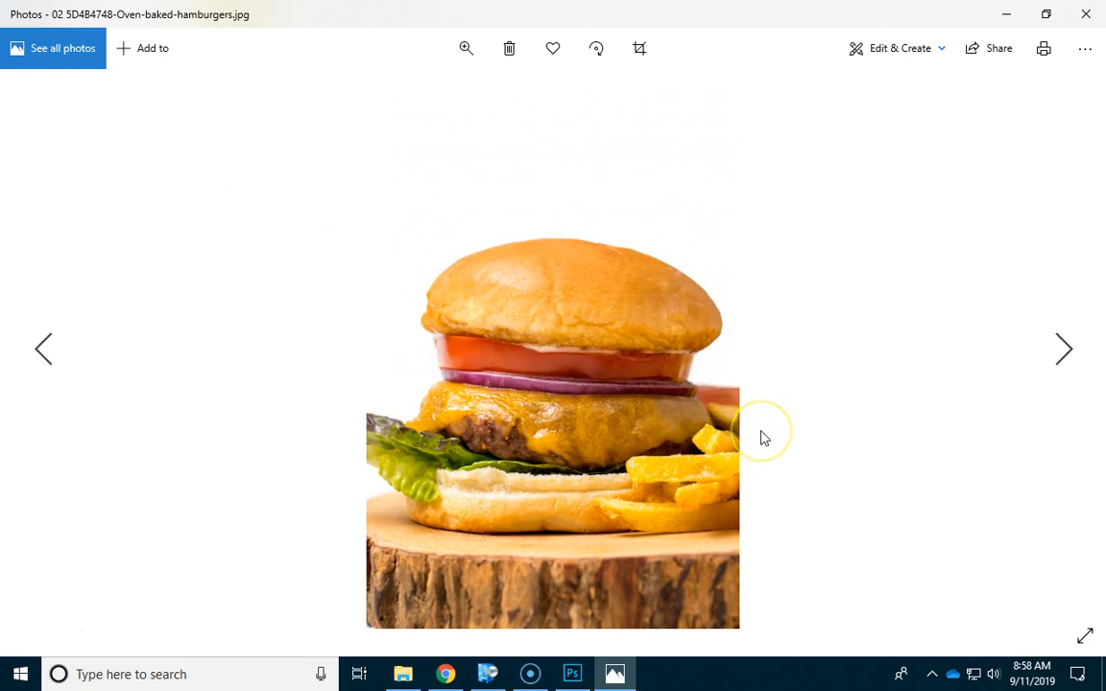
mouse_move(1066, 355)
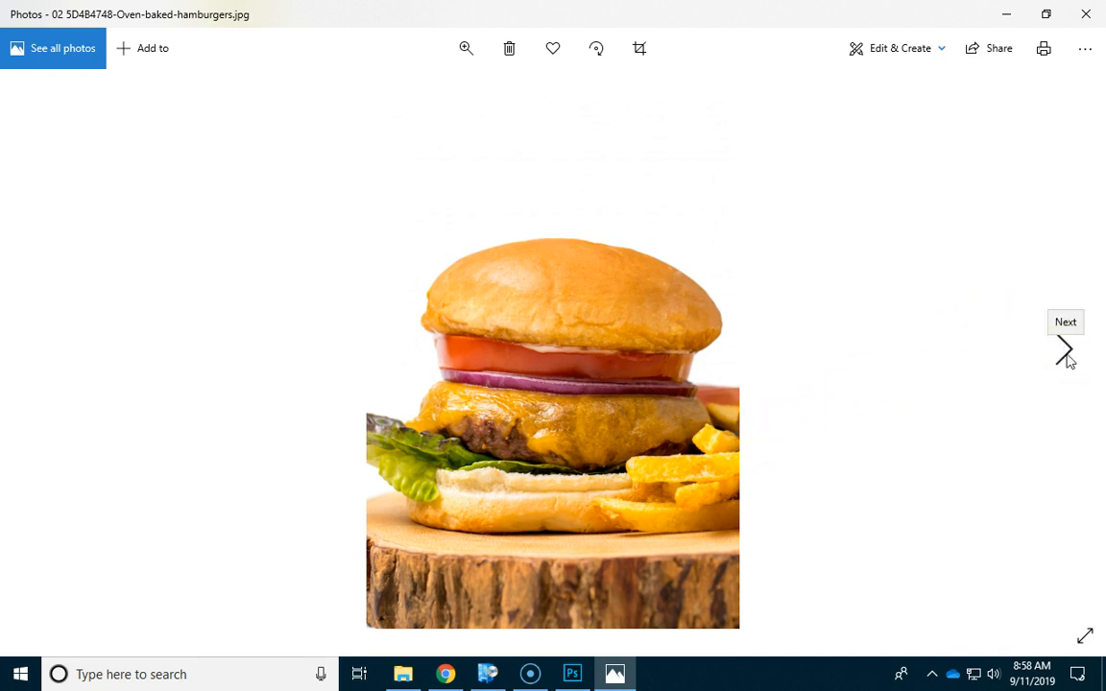
click(1064, 351)
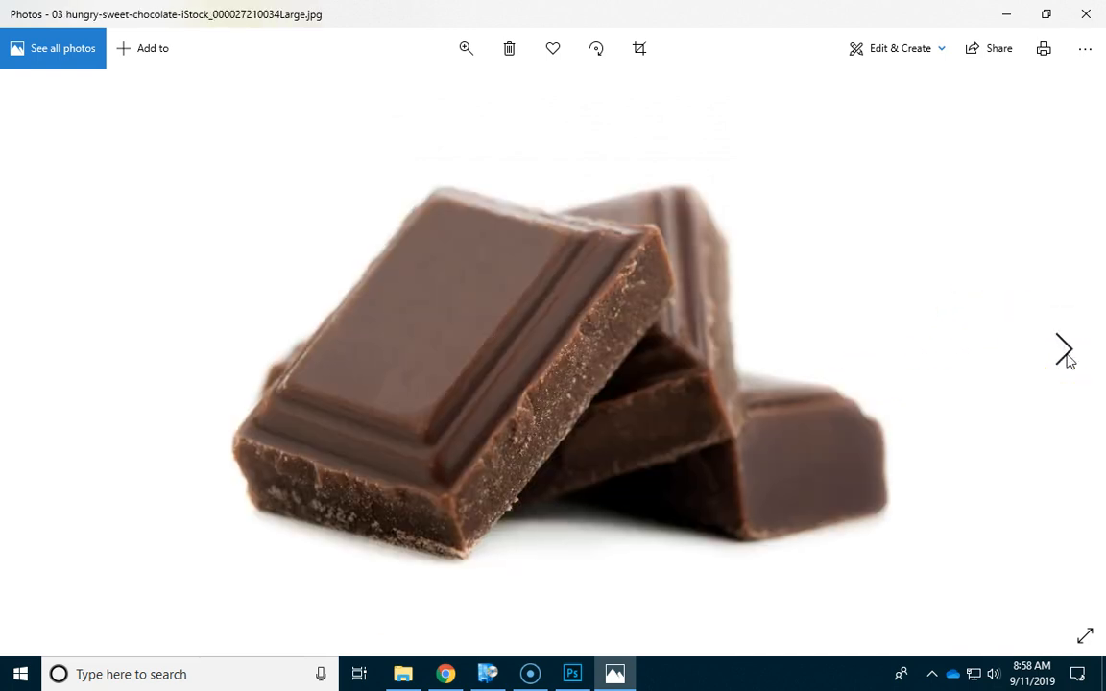
click(1066, 353)
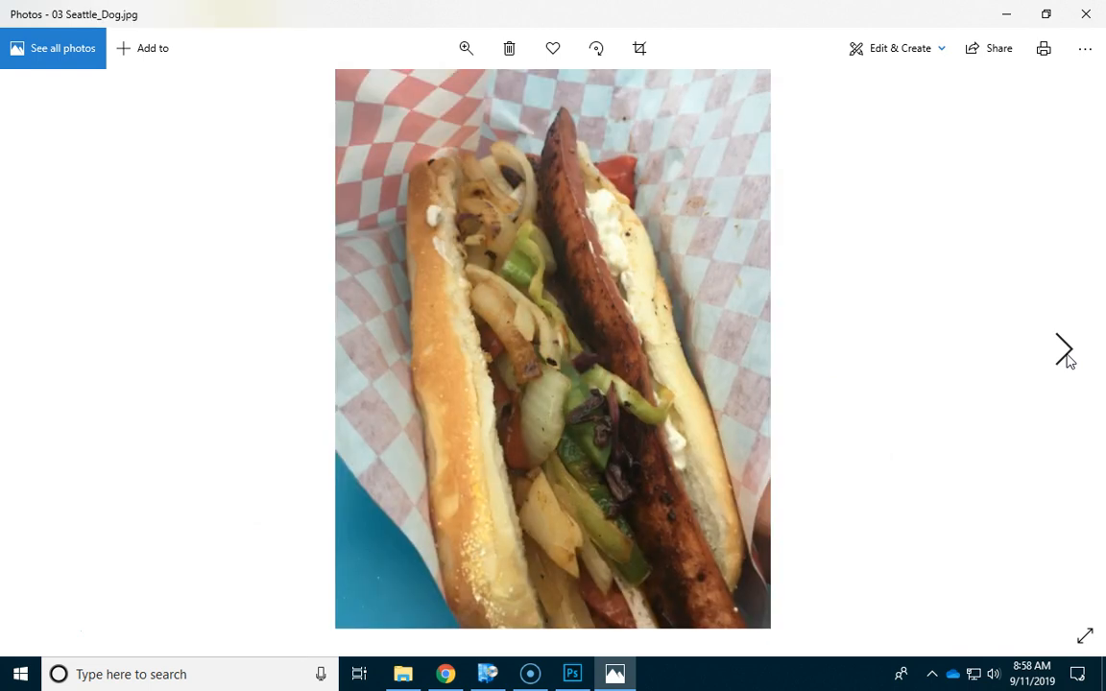
Open 03 Seattle_Dog.jpg from Photos in Photoshop and close the finished 01 21e03c338b6770f0e43f17bc879ff035.psd document
right_click(599, 358)
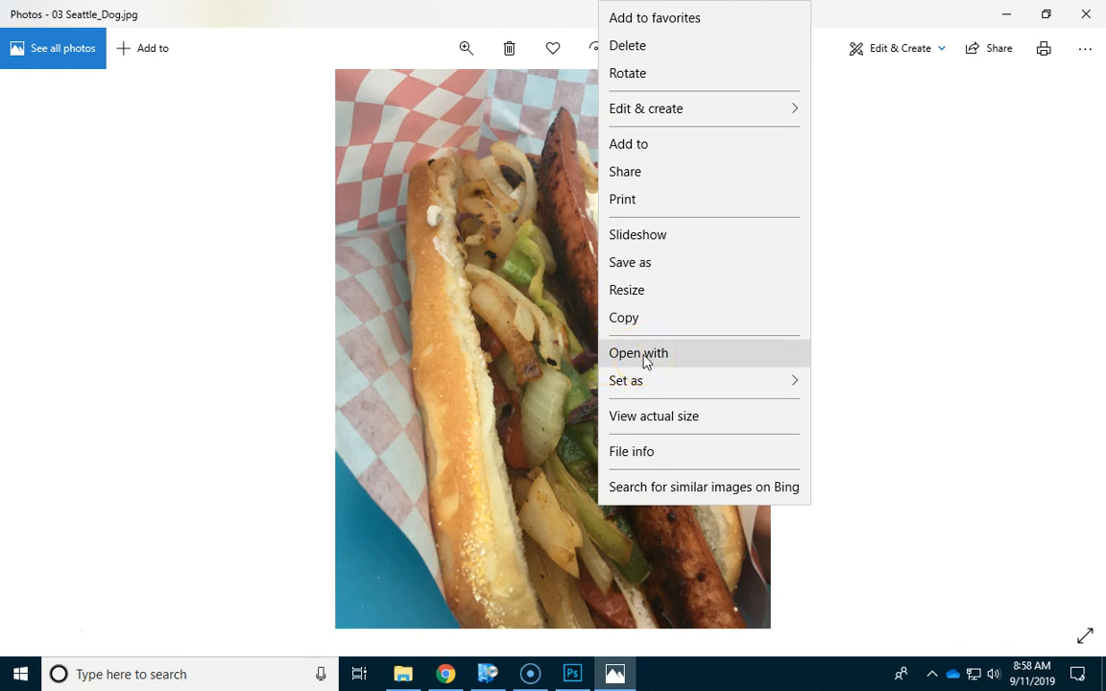
click(643, 360)
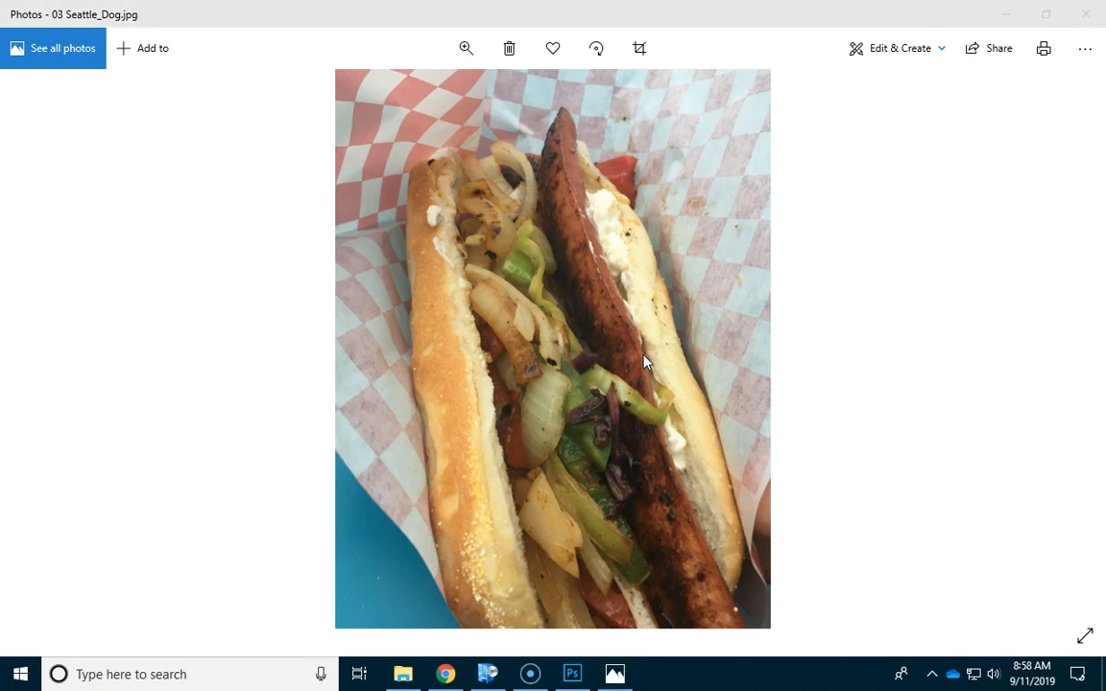
click(191, 307)
click(222, 443)
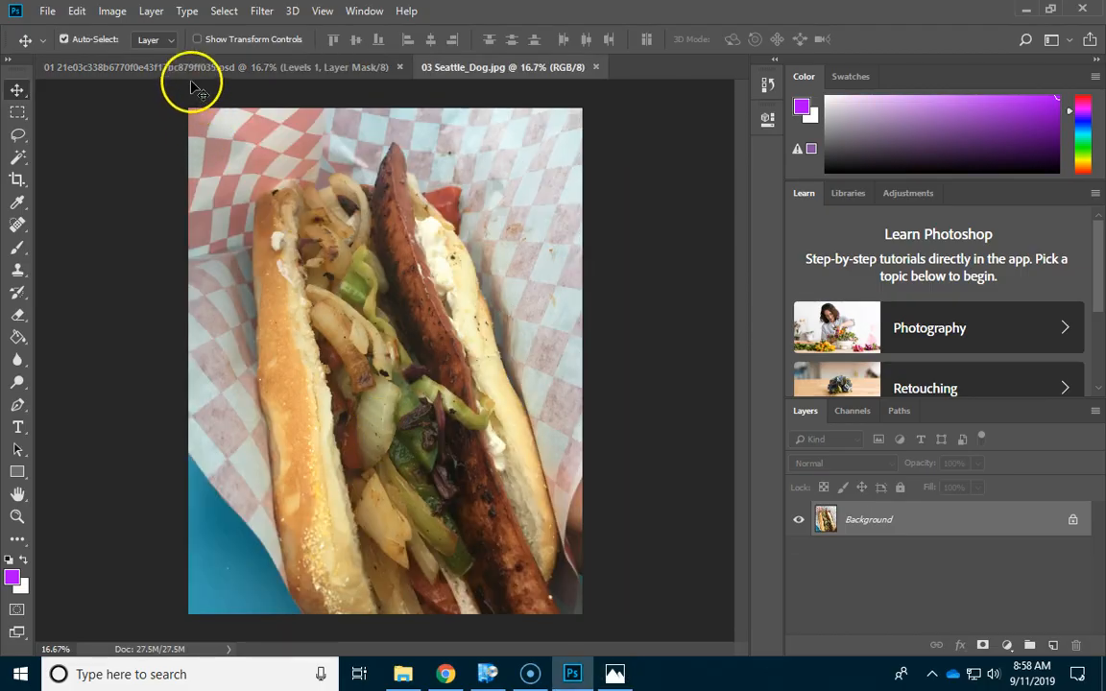
click(192, 72)
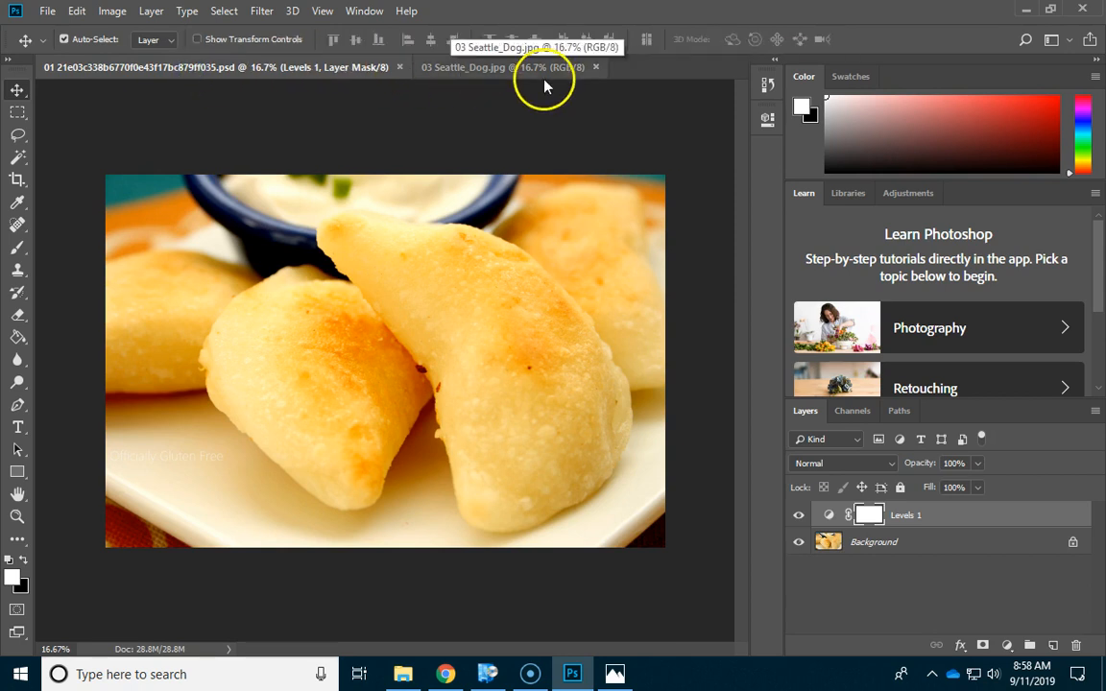
click(401, 67)
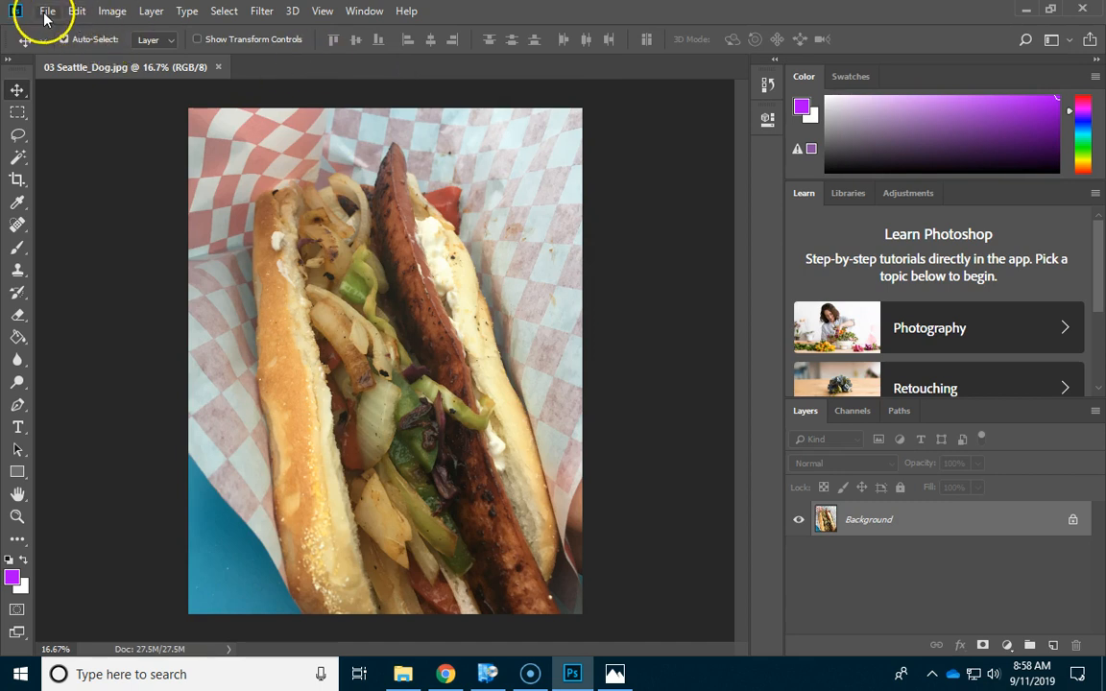
Add a Levels adjustment layer named Levels 1 above the hot dog photo's Background, with Normal mode and 100% opacity
click(151, 11)
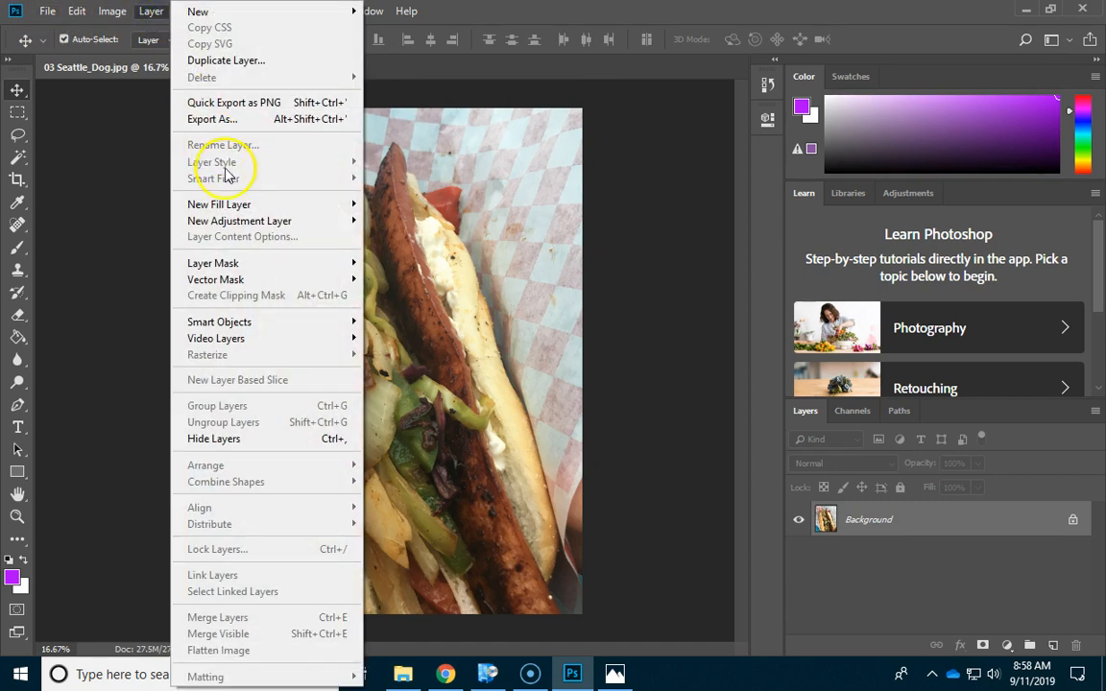
mouse_move(246, 219)
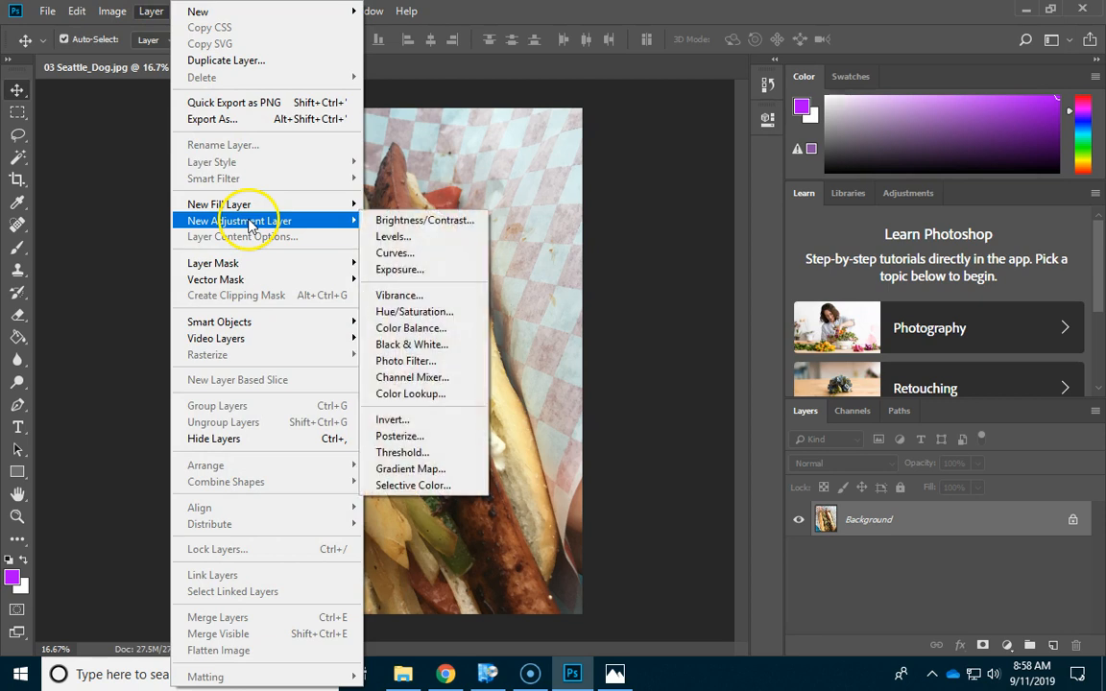
click(396, 237)
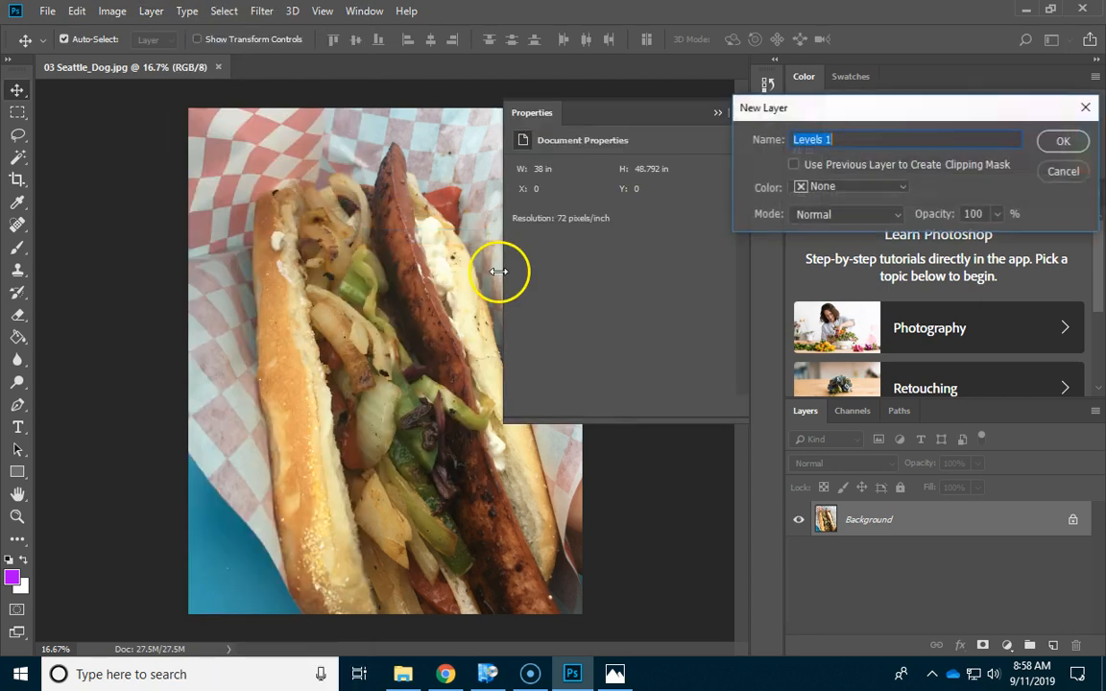
click(1044, 144)
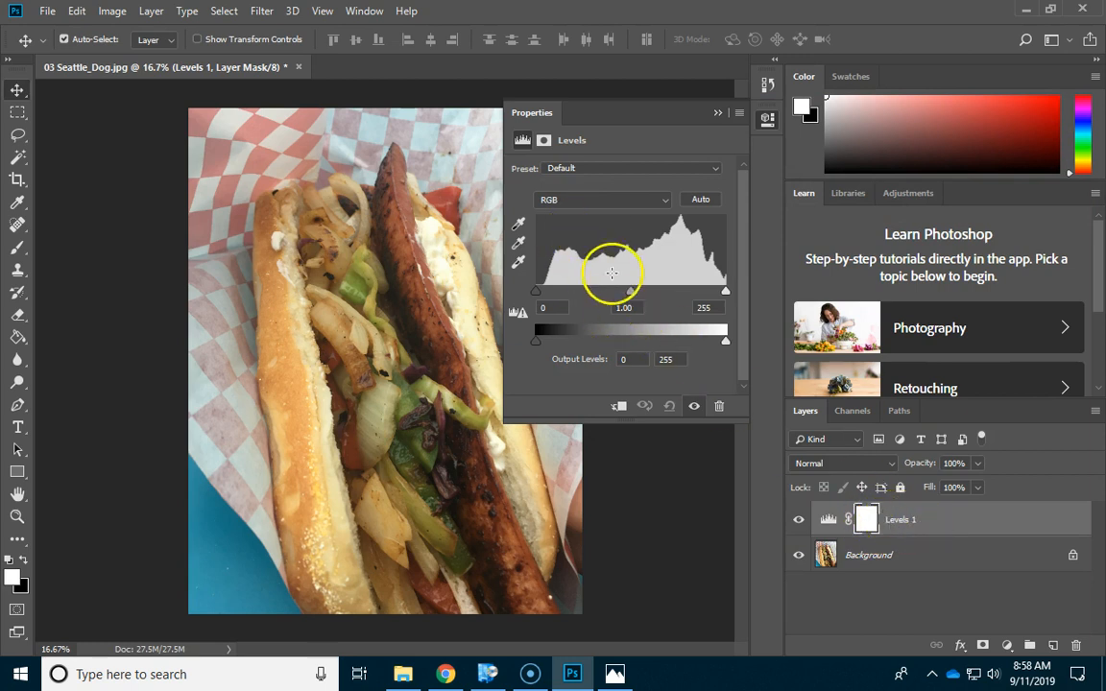
Set the RGB input levels to 19 for shadows and 241 for highlights, and collapse the Levels properties
mouse_move(538, 291)
mouse_down()
mouse_move(649, 295)
mouse_move(554, 294)
mouse_up()
drag(725, 291, 707, 296)
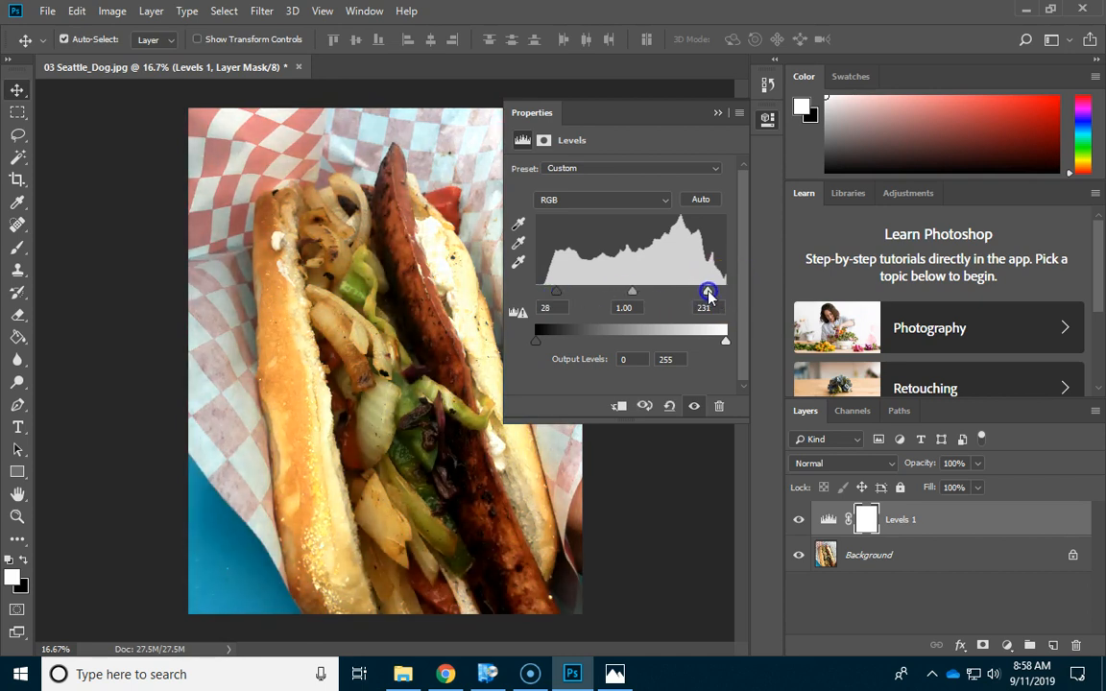
drag(708, 291, 714, 291)
drag(557, 291, 542, 295)
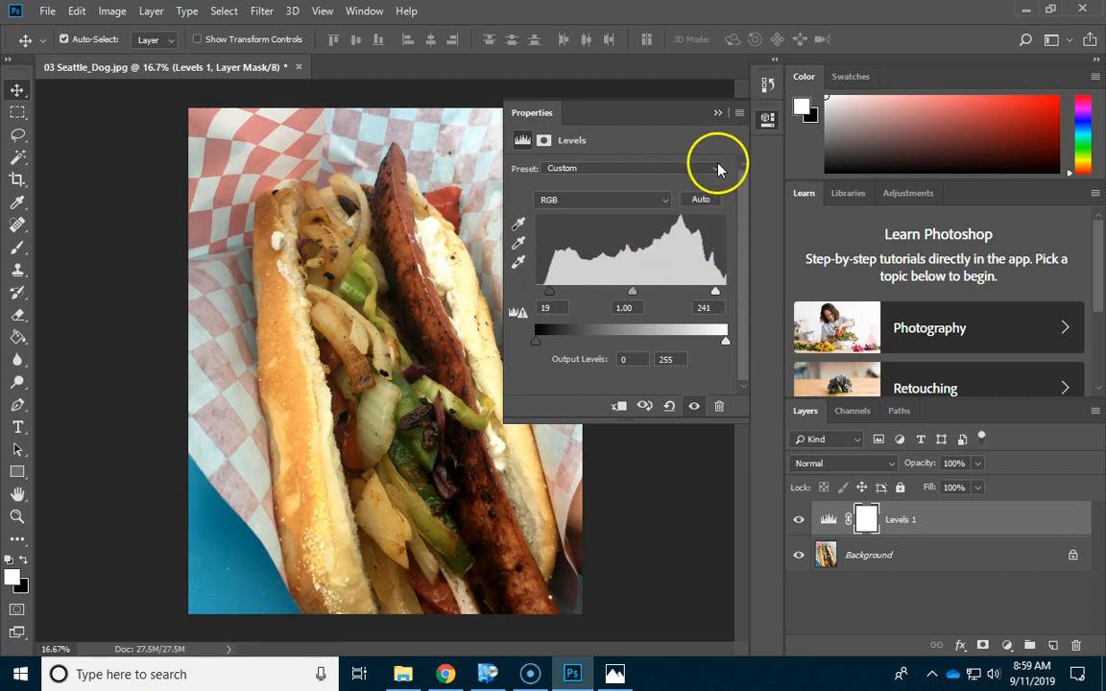
click(718, 113)
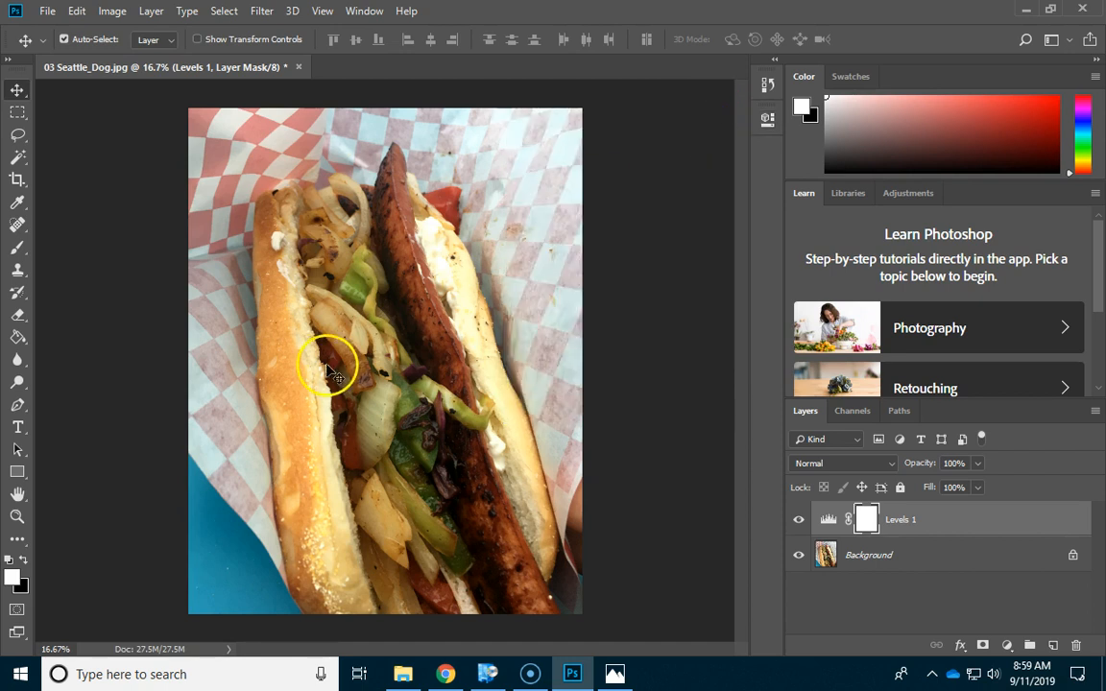
Add a Hue/Saturation adjustment layer above Levels 1 and set its master saturation to +20
click(150, 12)
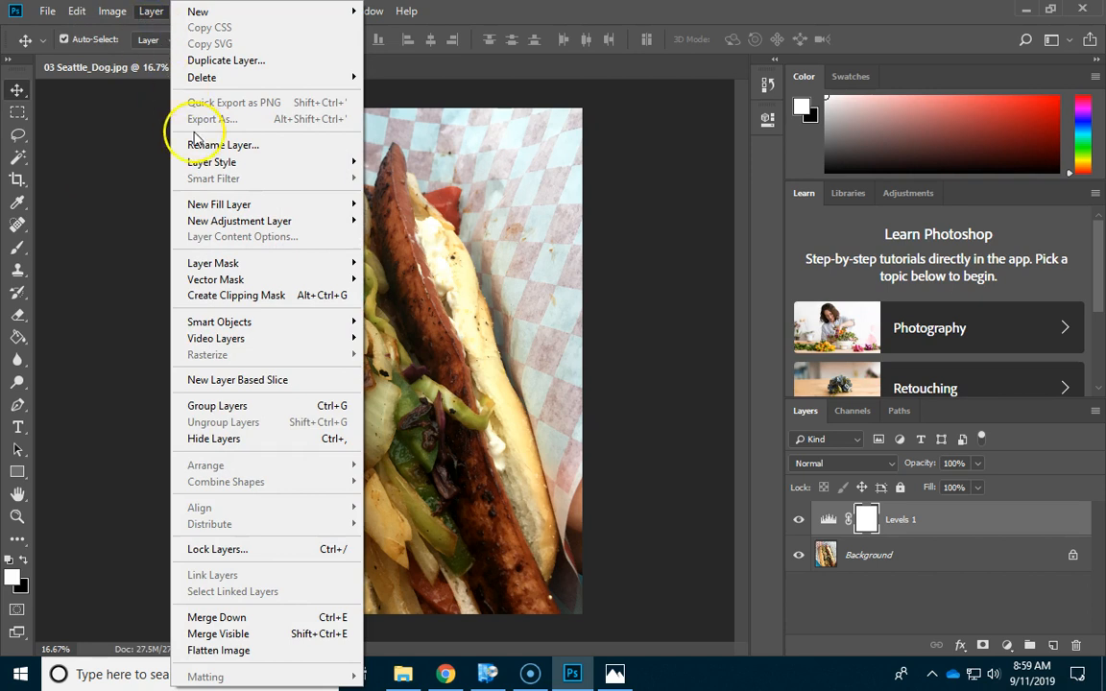
mouse_move(236, 223)
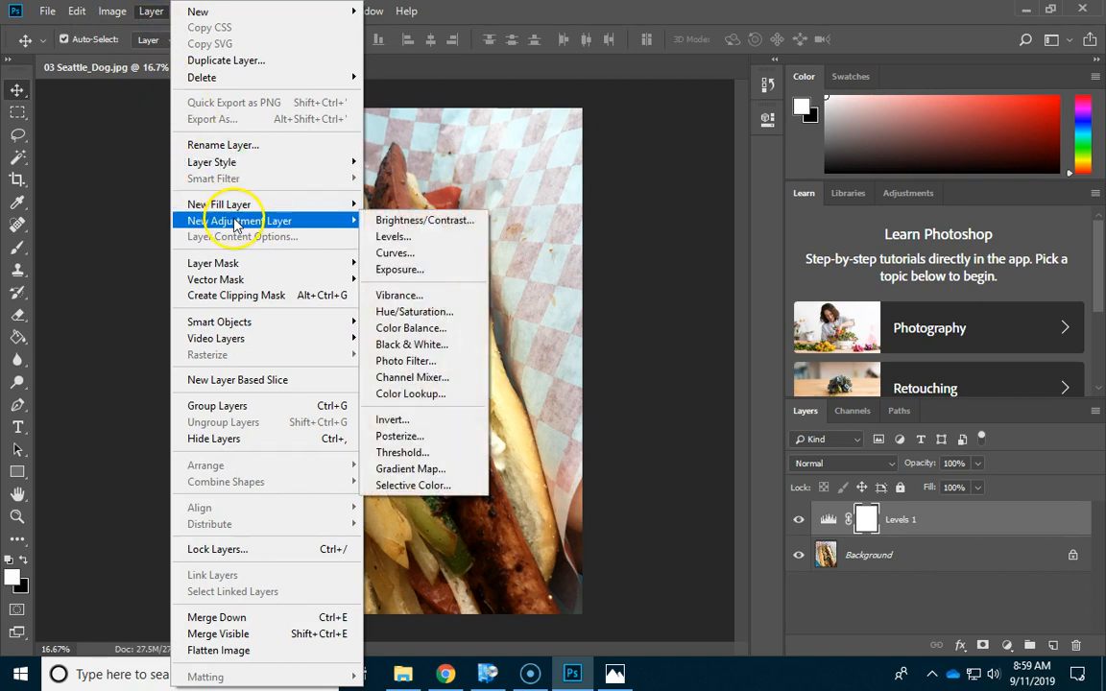
click(430, 312)
click(1048, 144)
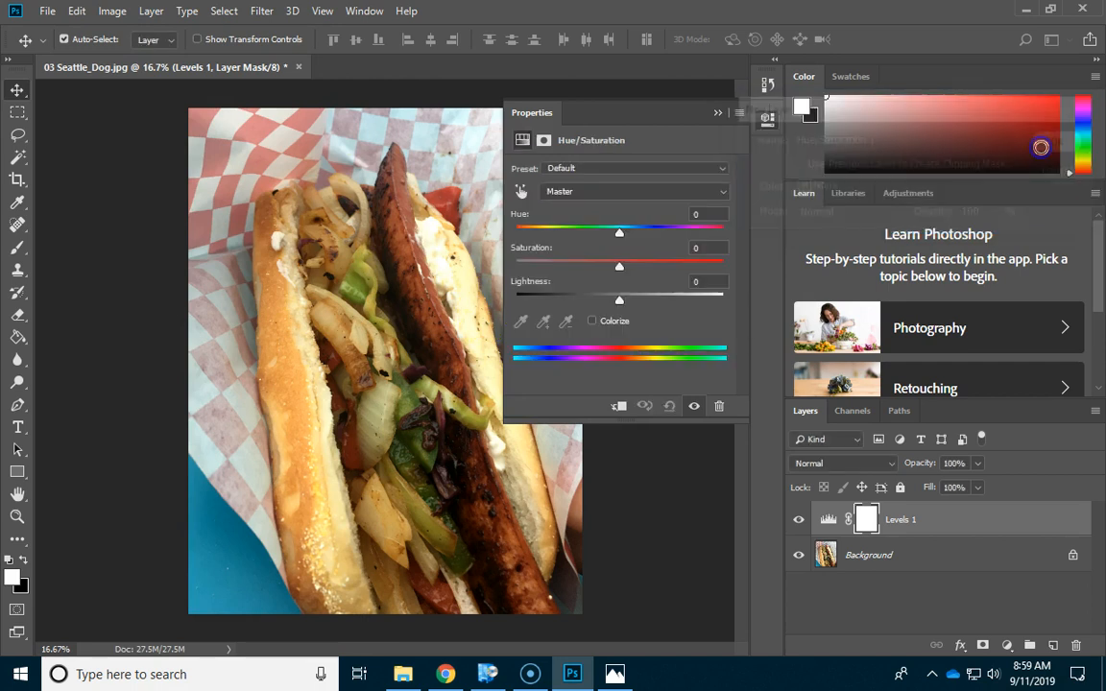
drag(620, 270, 642, 268)
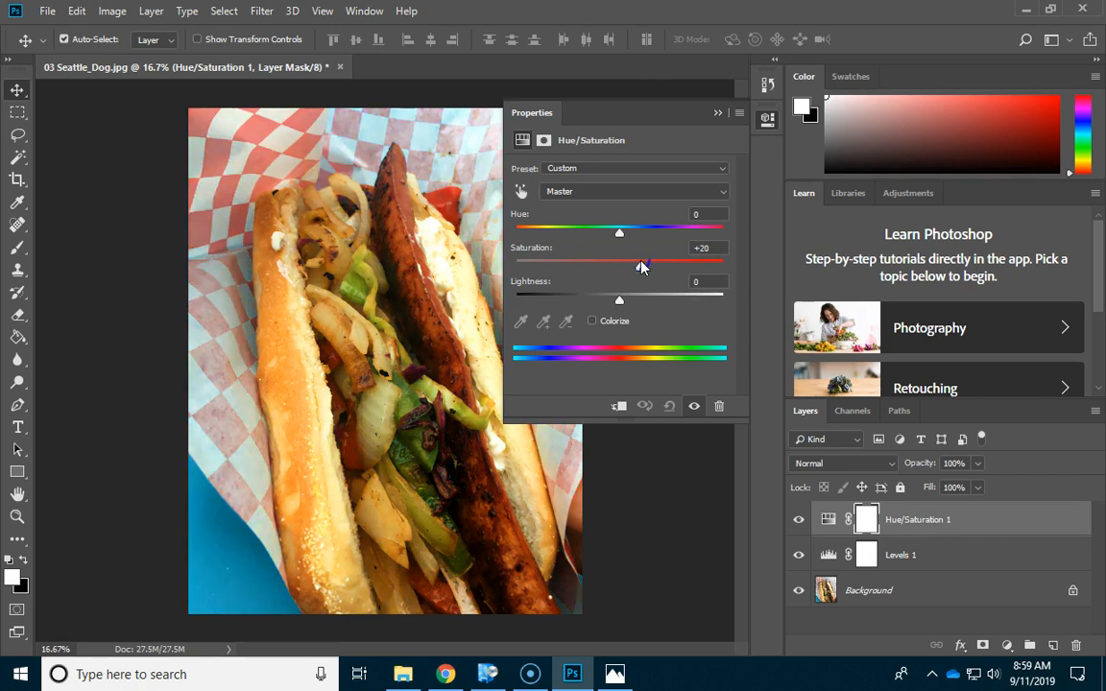
Compare the hot dog photo with and without the Hue/Saturation 1 and Levels 1 adjustments, and collapse the Hue/Saturation properties
click(694, 406)
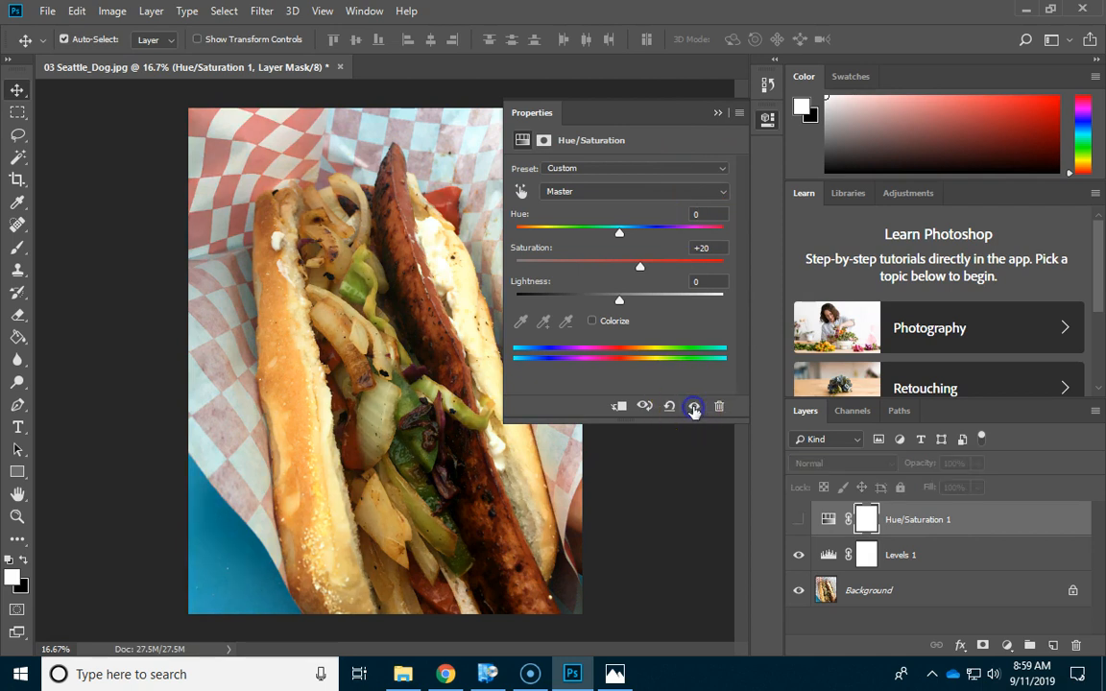
click(694, 407)
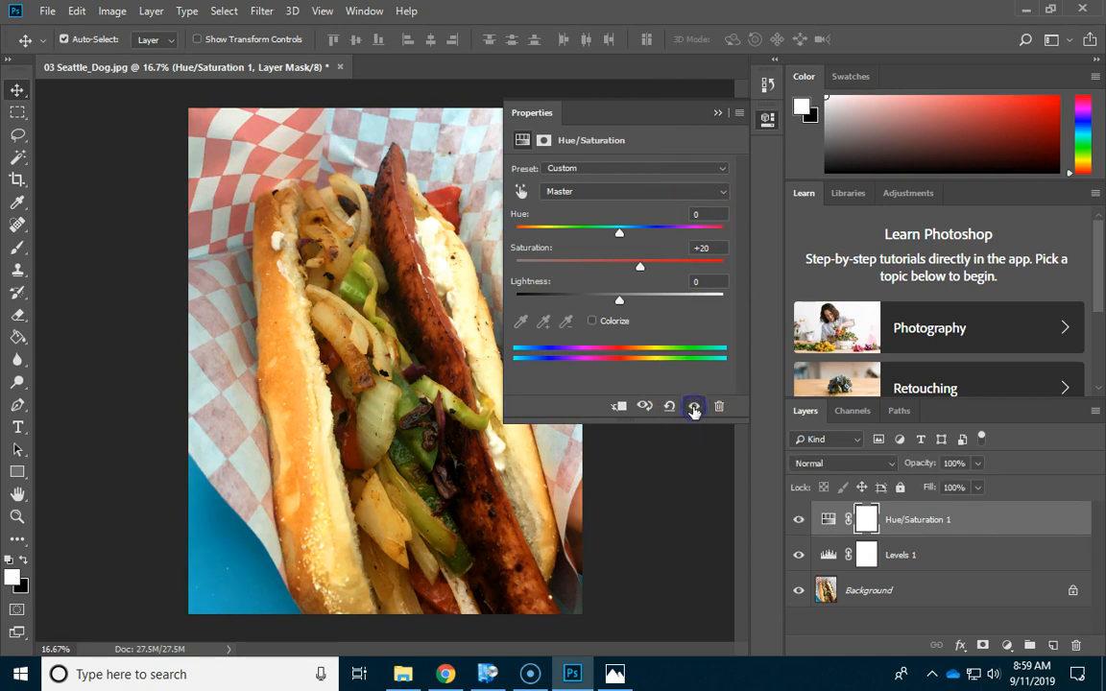
click(717, 113)
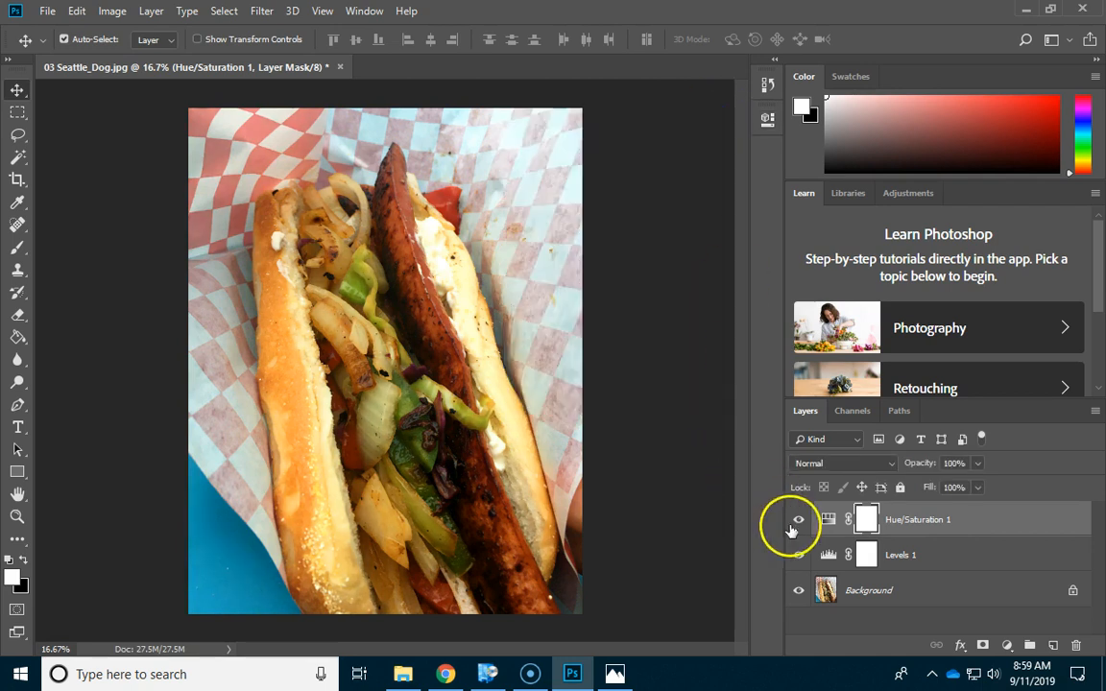
drag(802, 520, 802, 564)
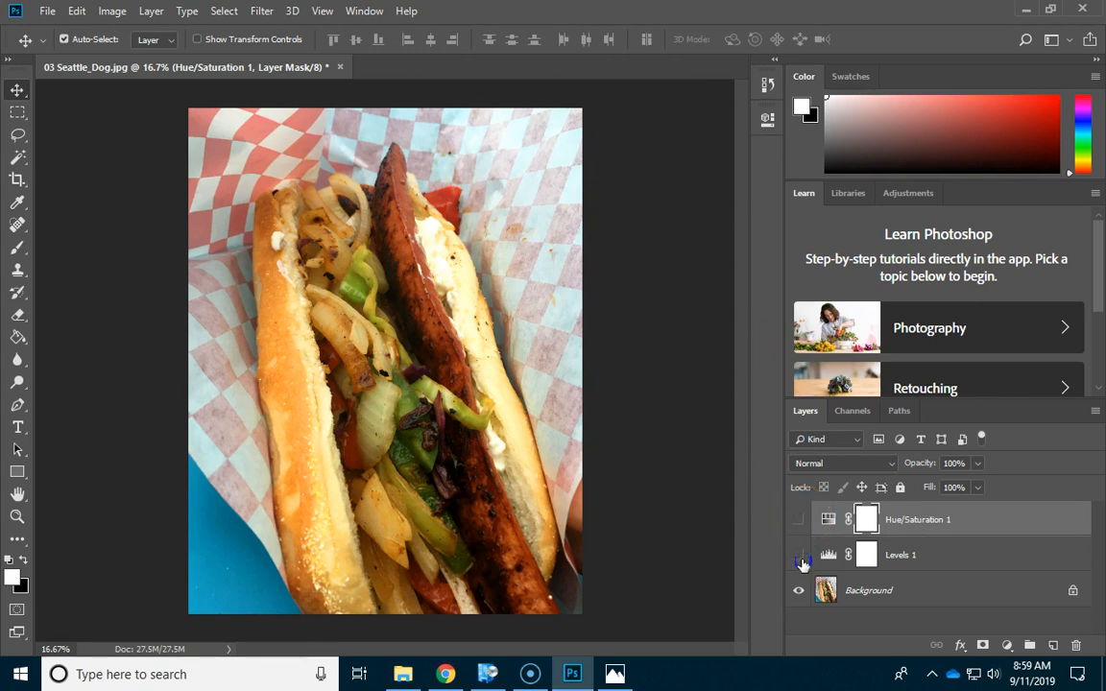
drag(798, 519, 801, 556)
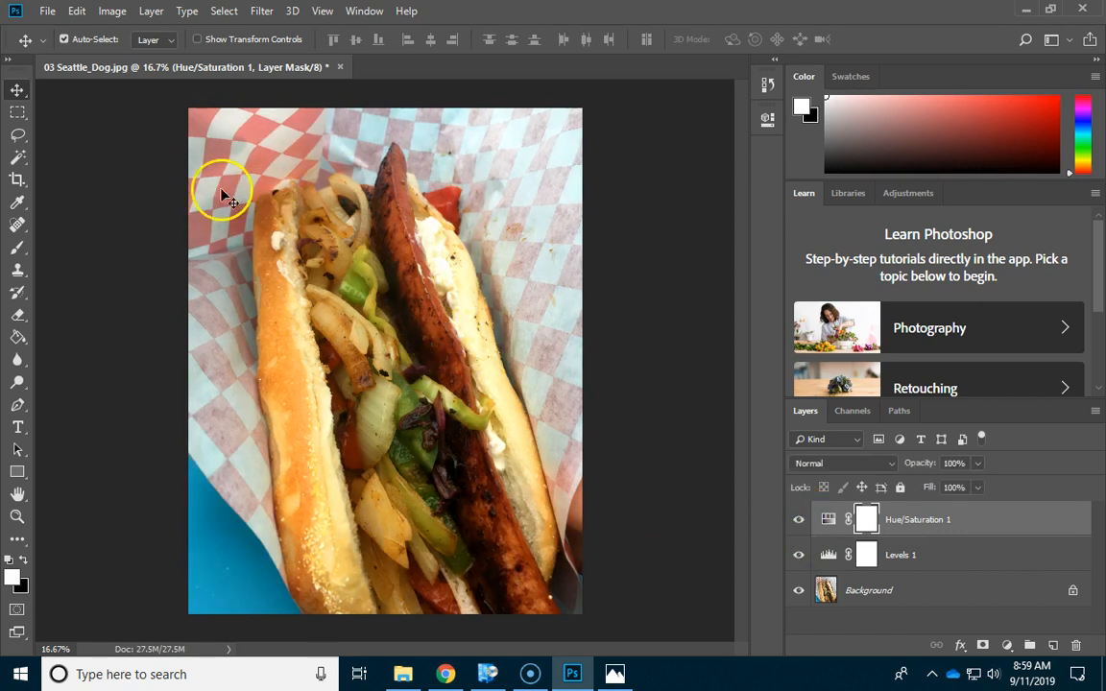
Save the photo with its layers as 03 Seattle_Dog.psd in 190821 All About Me Project Folder, with Maximize Compatibility on
click(48, 11)
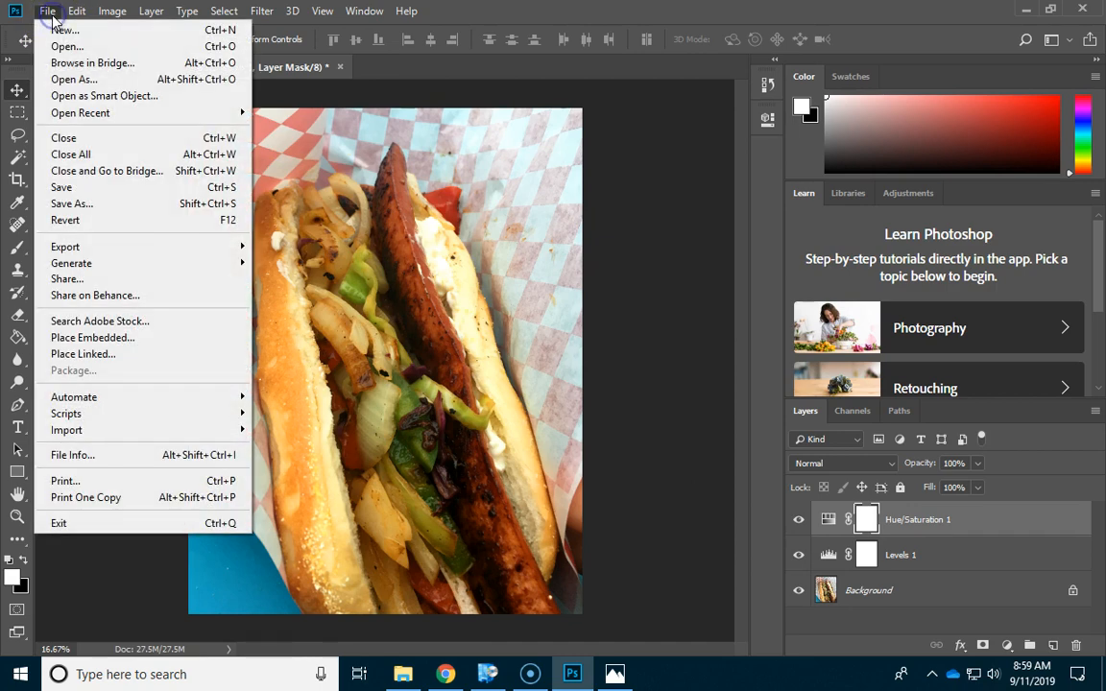
click(74, 187)
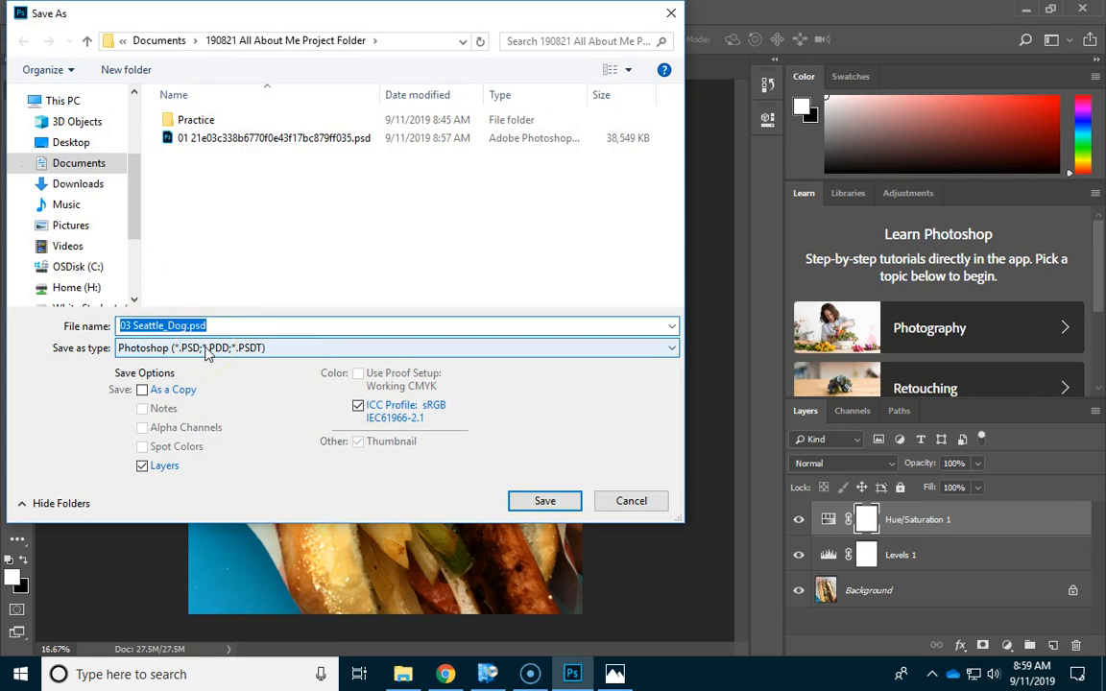
click(543, 502)
click(882, 206)
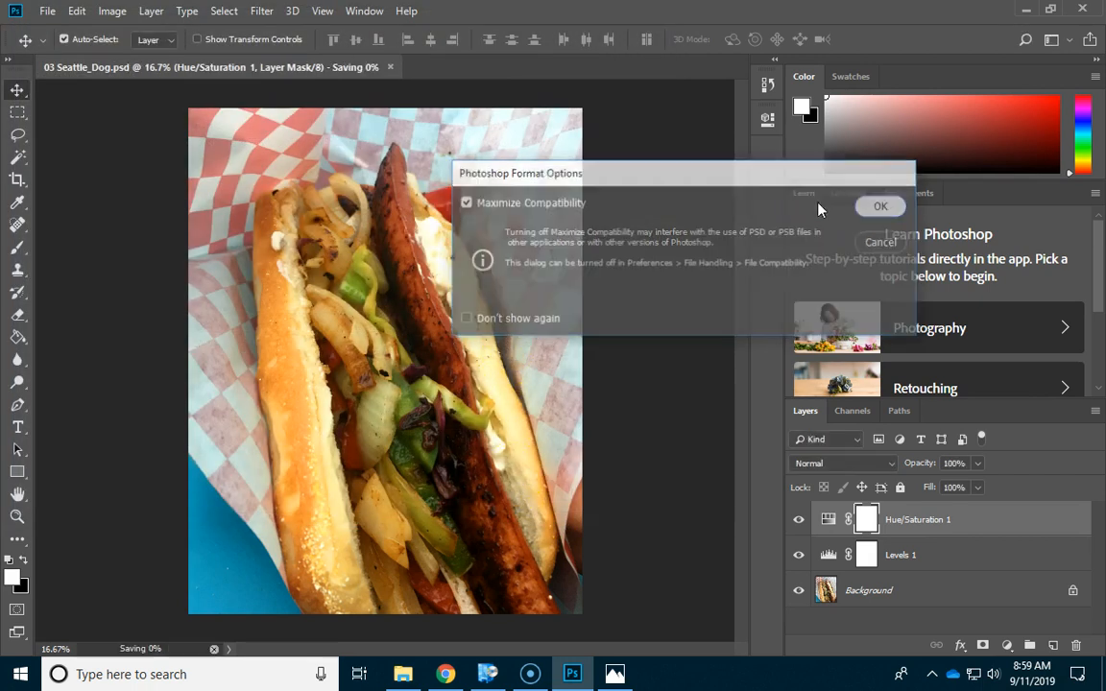
Start saving a JPEG copy named 03 edited Seattle_Dog.jpg in the same project folder
click(47, 11)
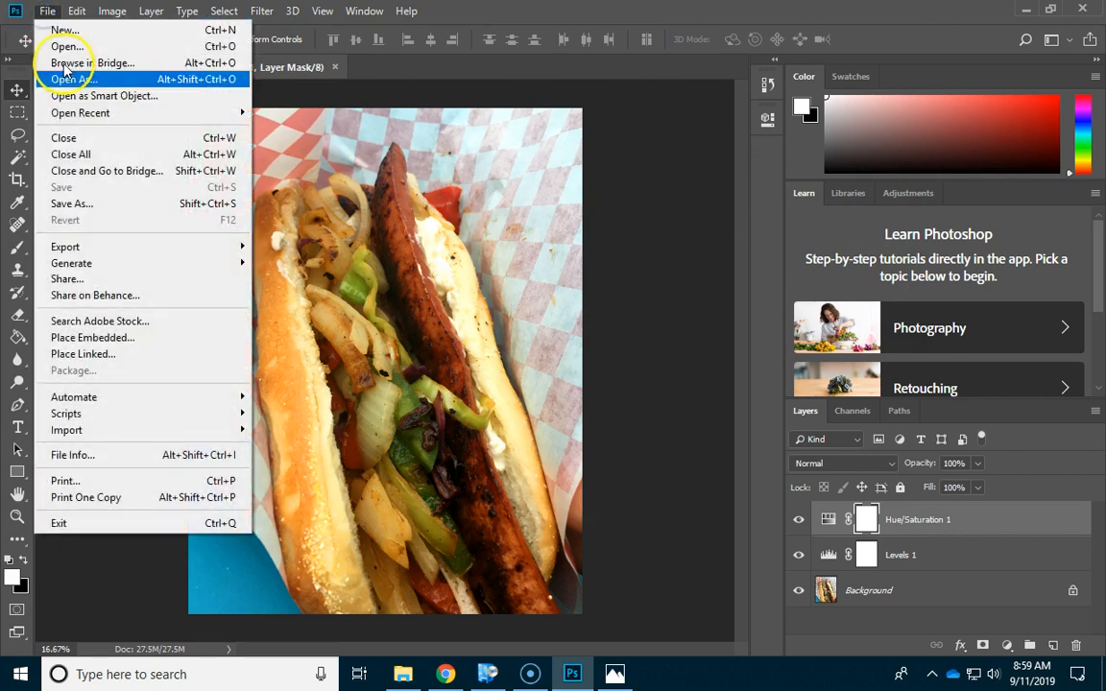
click(108, 206)
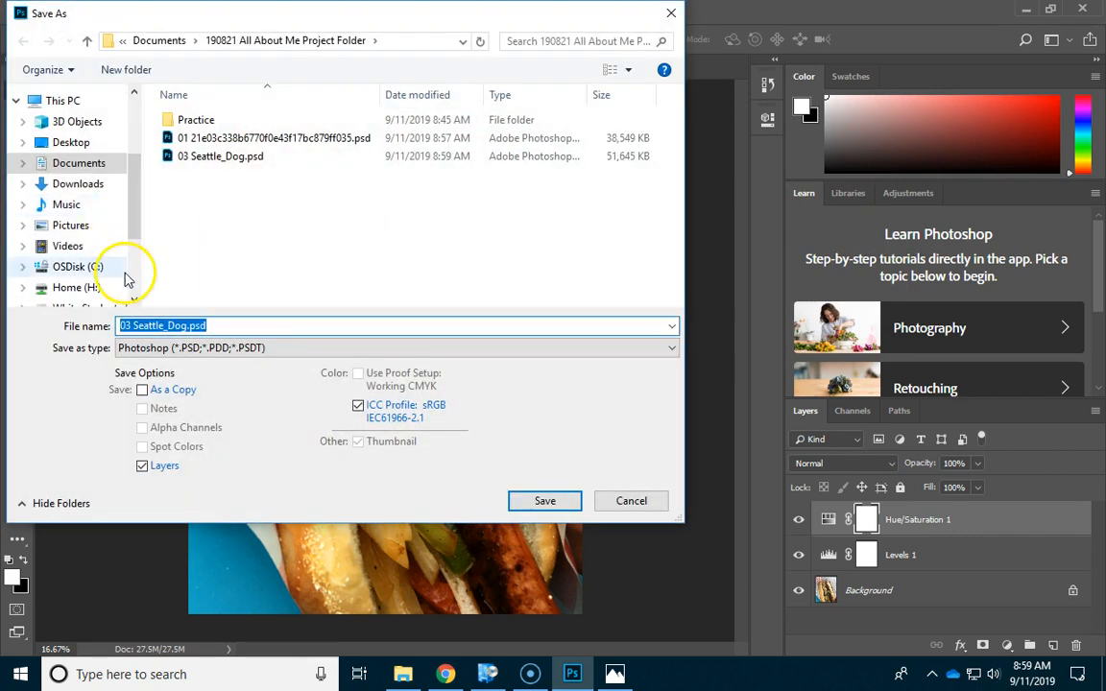
click(133, 326)
text(edited)
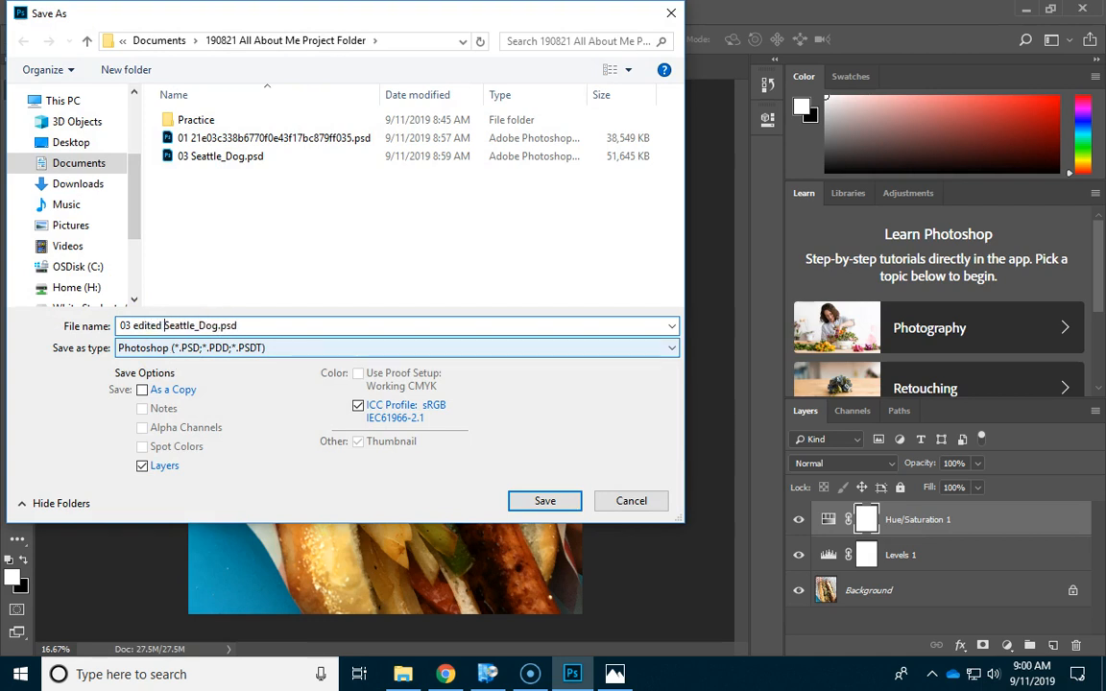
click(123, 348)
click(144, 483)
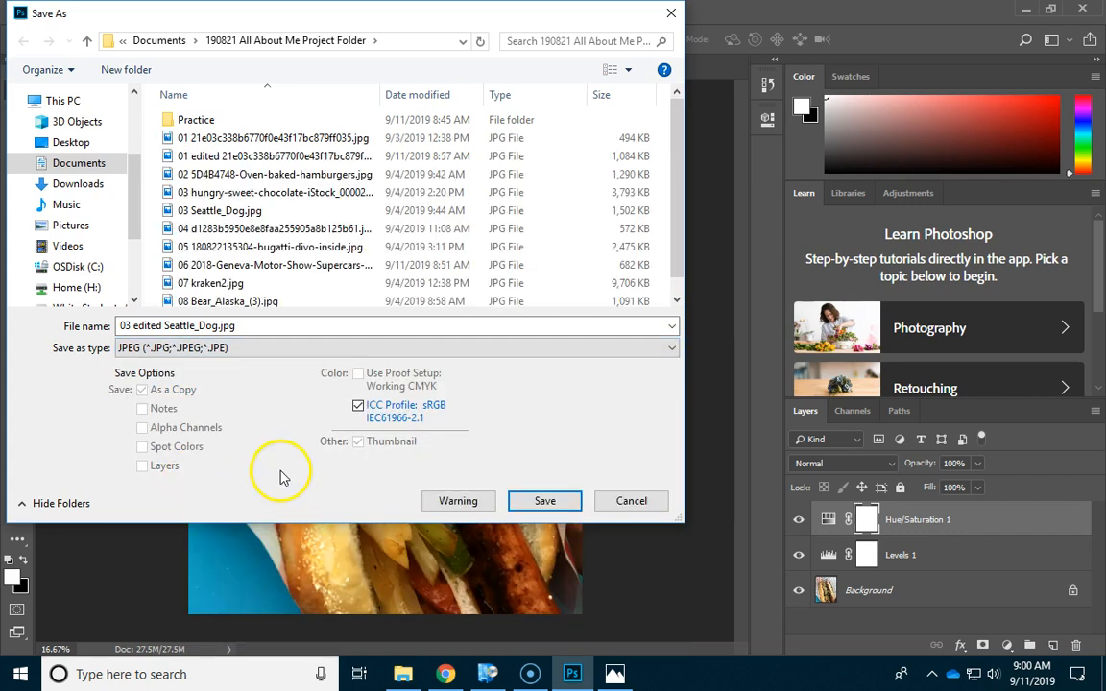
click(538, 507)
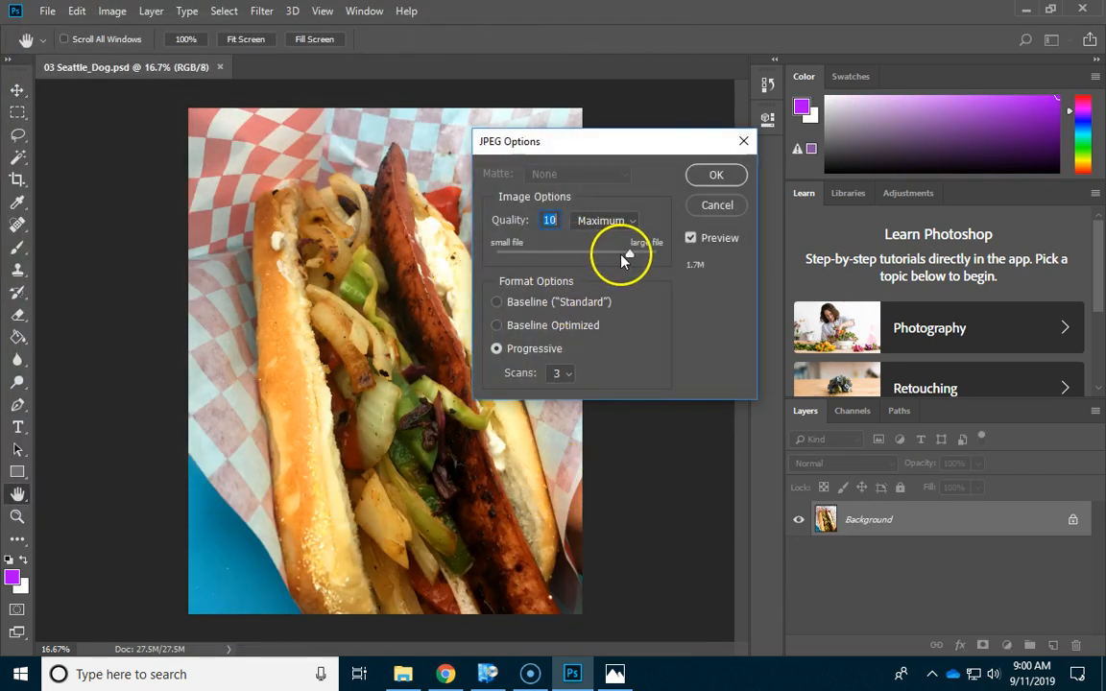
Try JPEG quality 0 and compare its preview with the uncompressed image on the onions and peppers at 66.67% zoom
drag(624, 255, 491, 257)
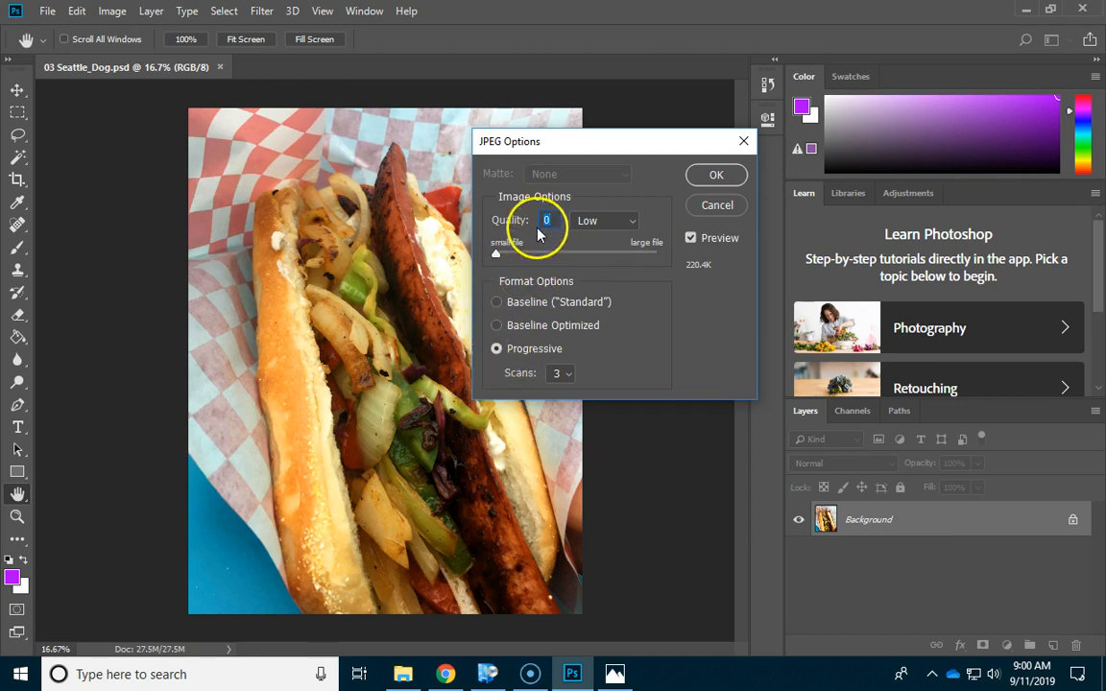
click(691, 238)
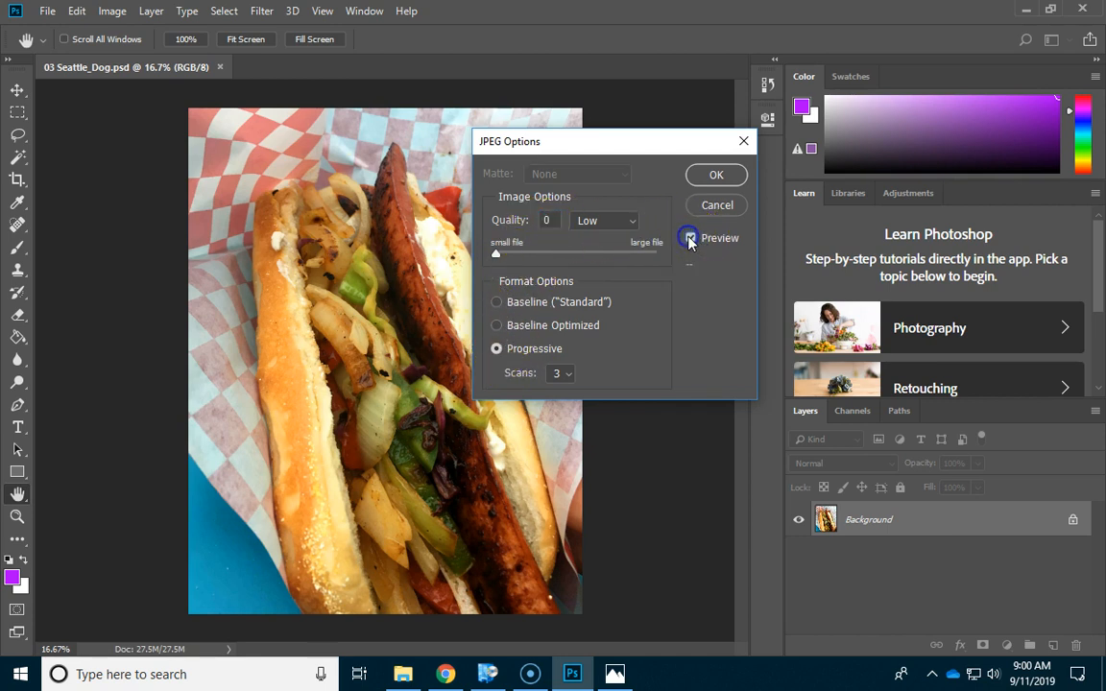
key(ctrl+plus)
key(ctrl+plus)
key(ctrl+plus)
key(ctrl+plus)
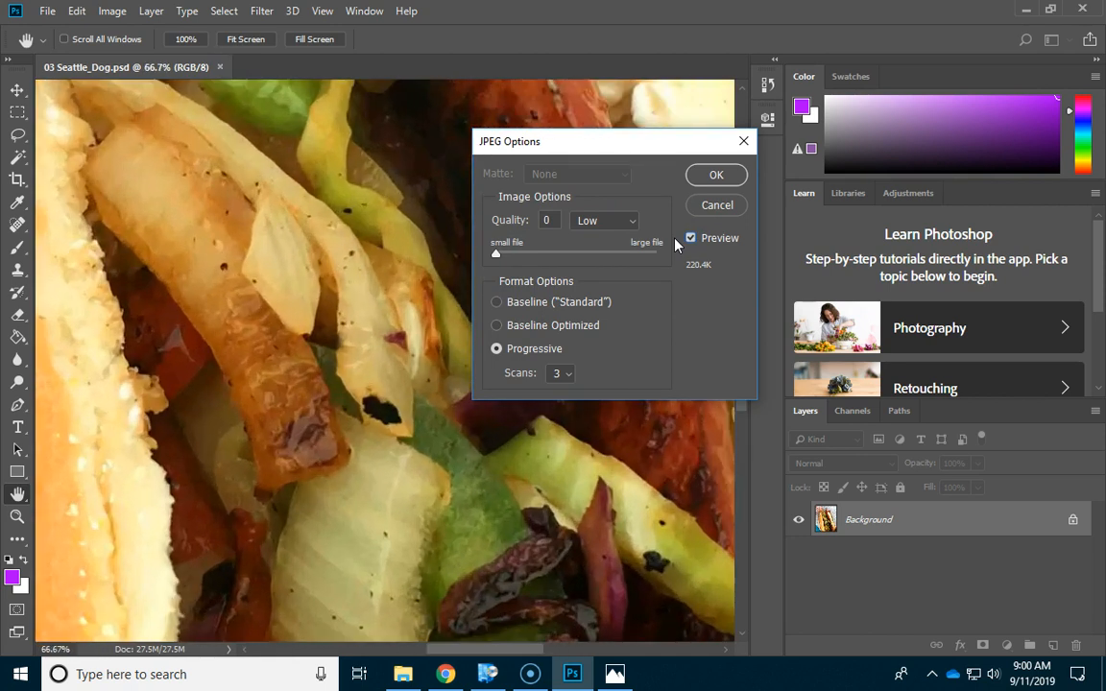
click(691, 238)
Raise the JPEG quality back toward the large-file end and finish saving the edited copy
drag(497, 260, 626, 268)
click(712, 175)
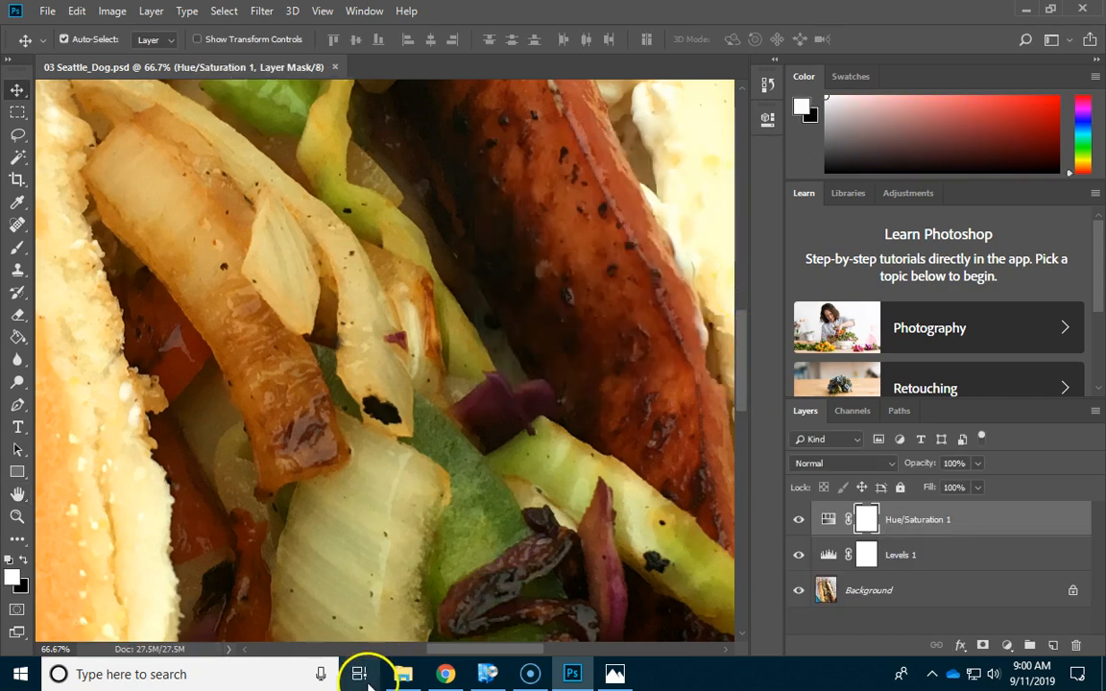
Switch to File Explorer to check the saved files in the project folder and select the 03 hungry-sweet-chocolate image
click(402, 674)
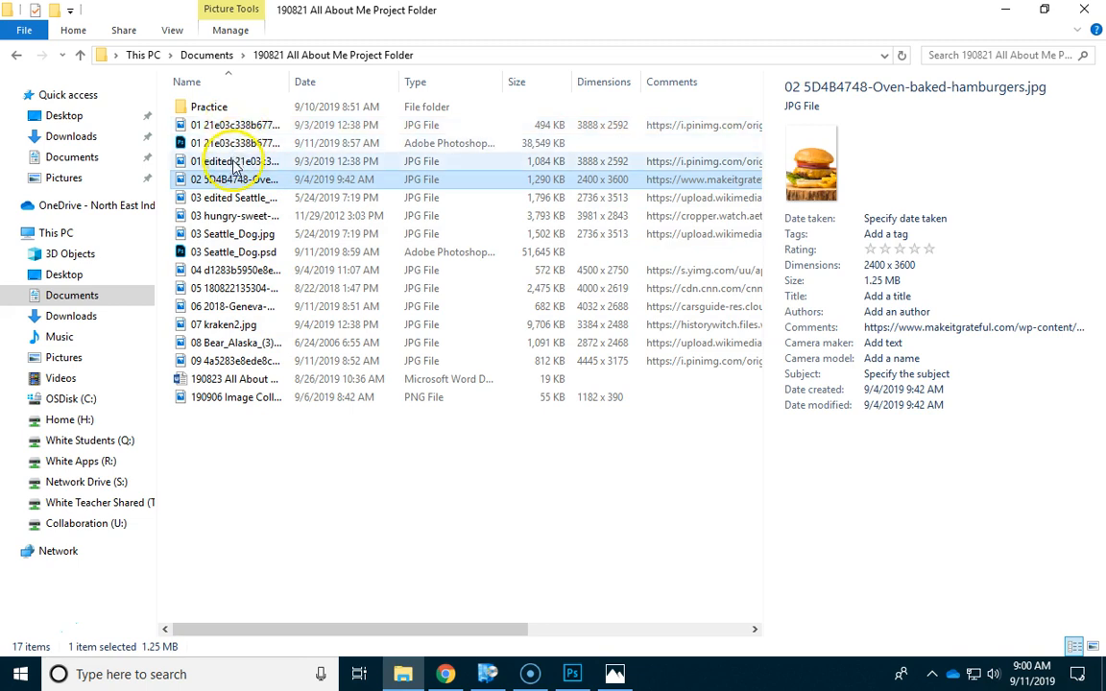
click(240, 216)
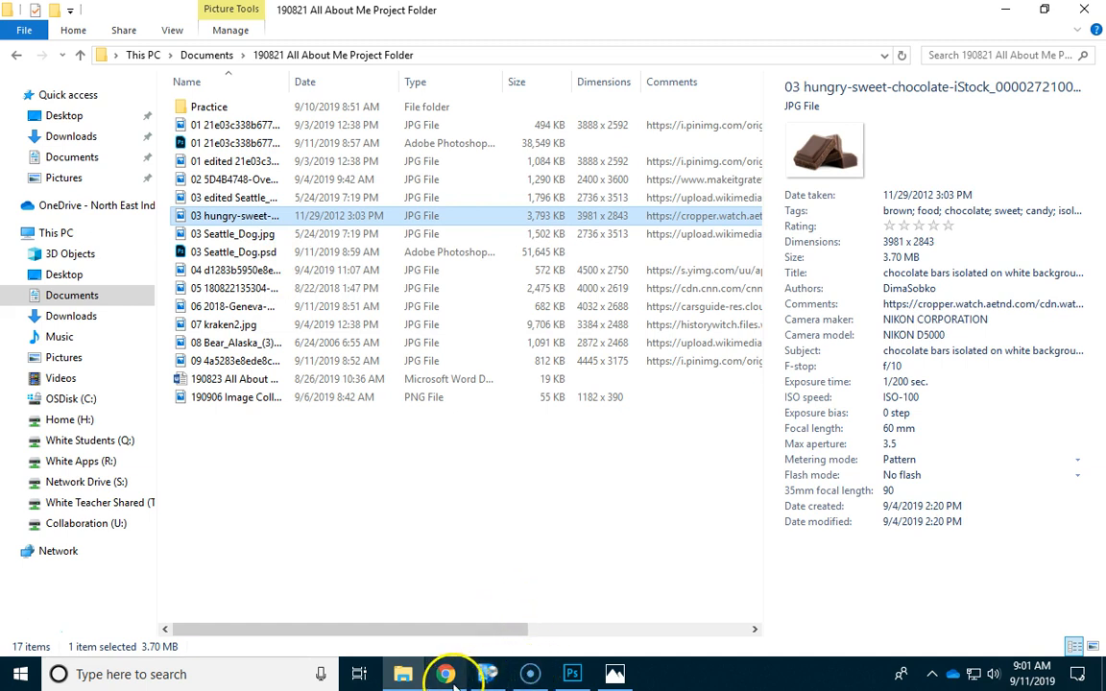
mouse_move(419, 678)
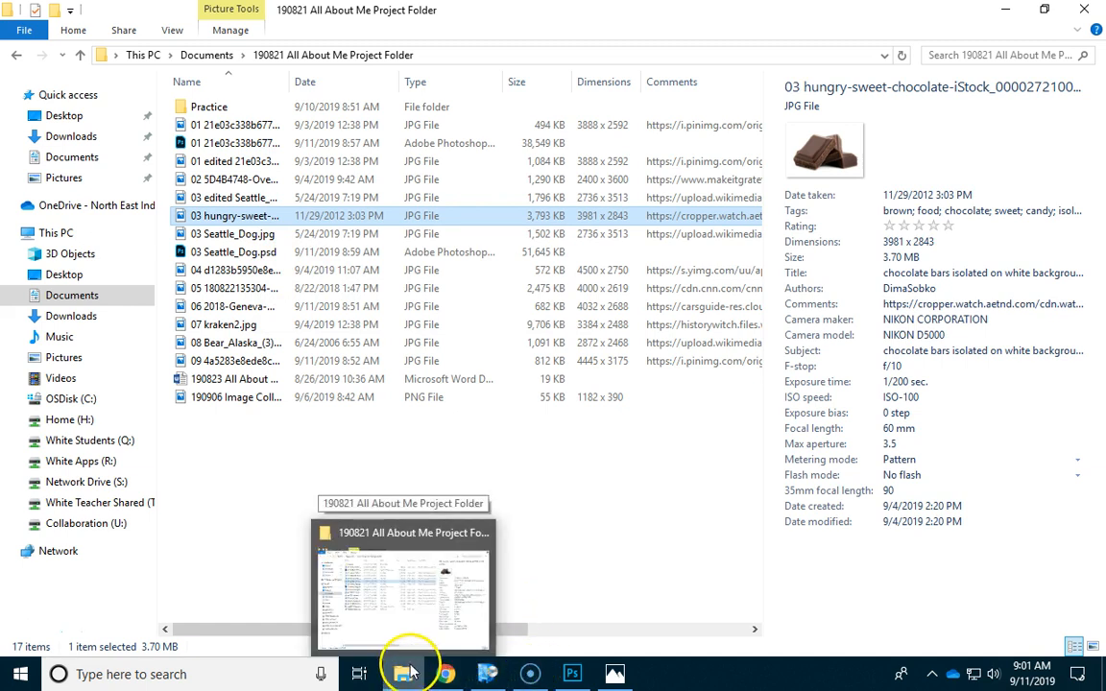